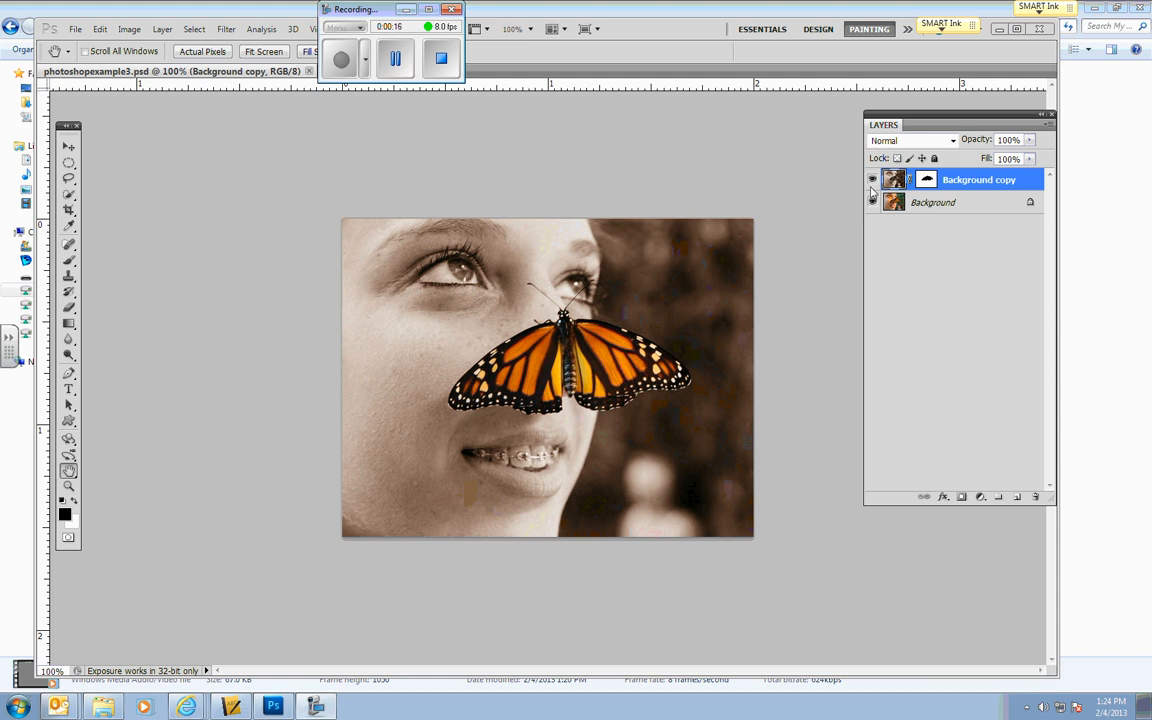
- Move the Layers panel closer to the photo, select the Background copy's layer mask, and toggle that layer's visibility to compare the effect
left_click_drag(944, 119, 840, 120)
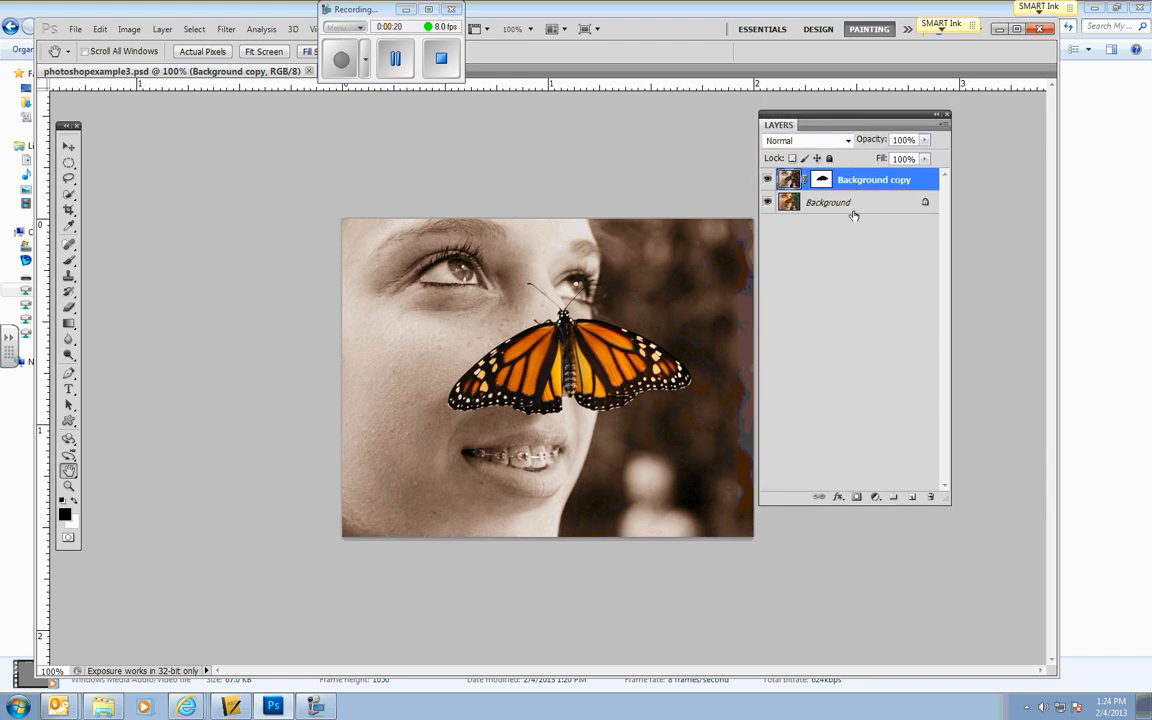
left_click(821, 182)
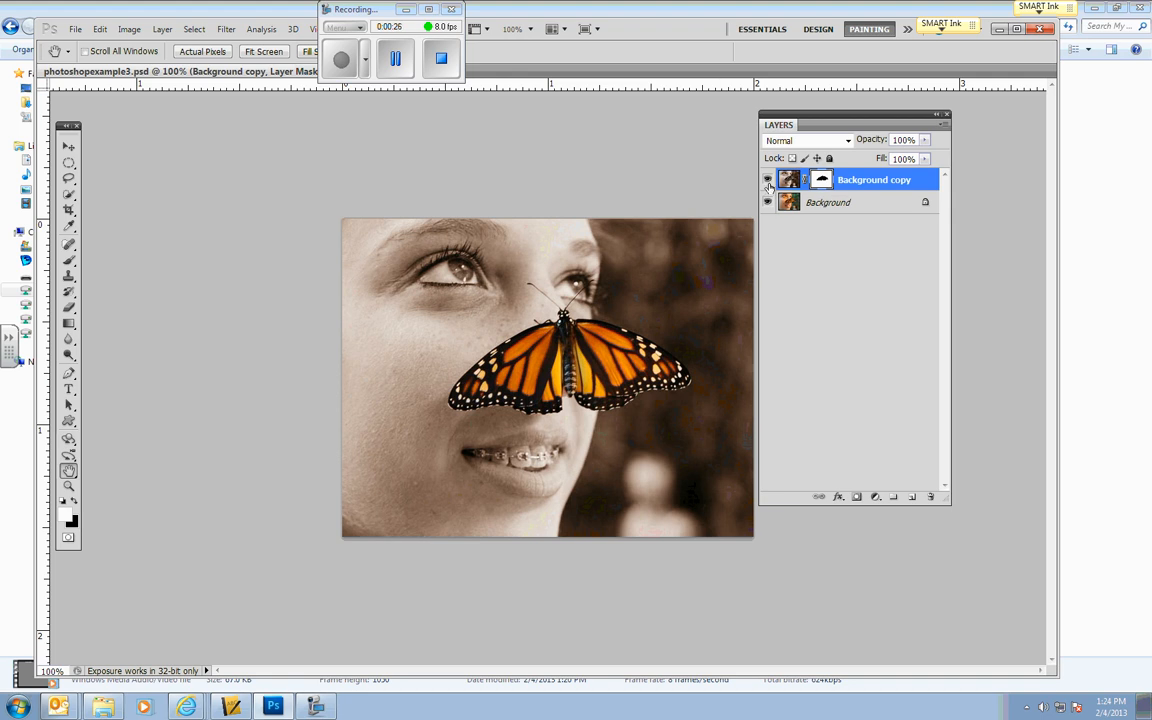
left_click(768, 181)
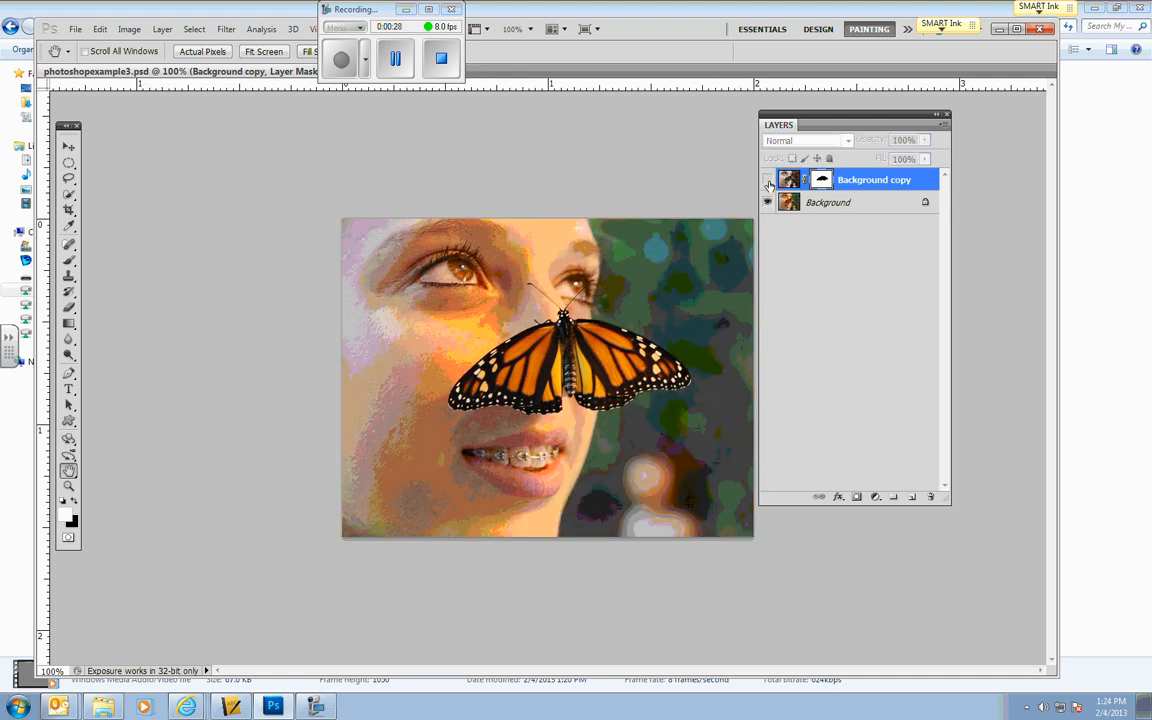
left_click(768, 181)
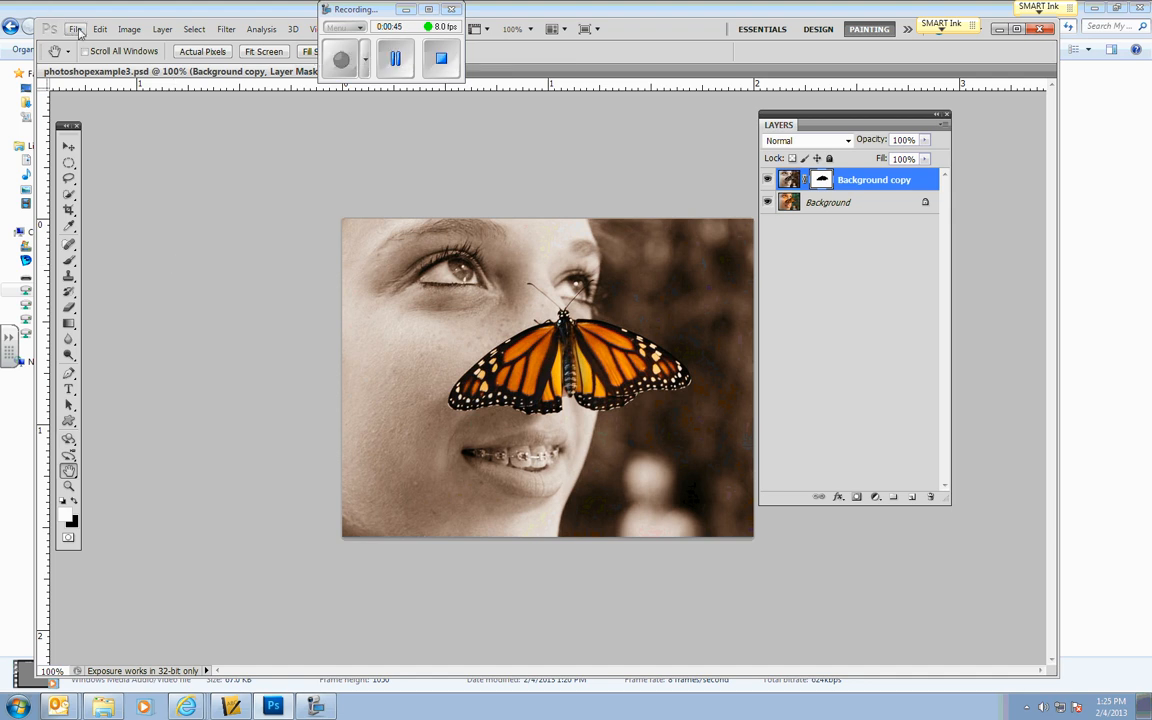
- Open the photoshop2 JPEG from the Photoshop Tutorials 2013 folder on the common (R:) network drive
left_click(77, 31)
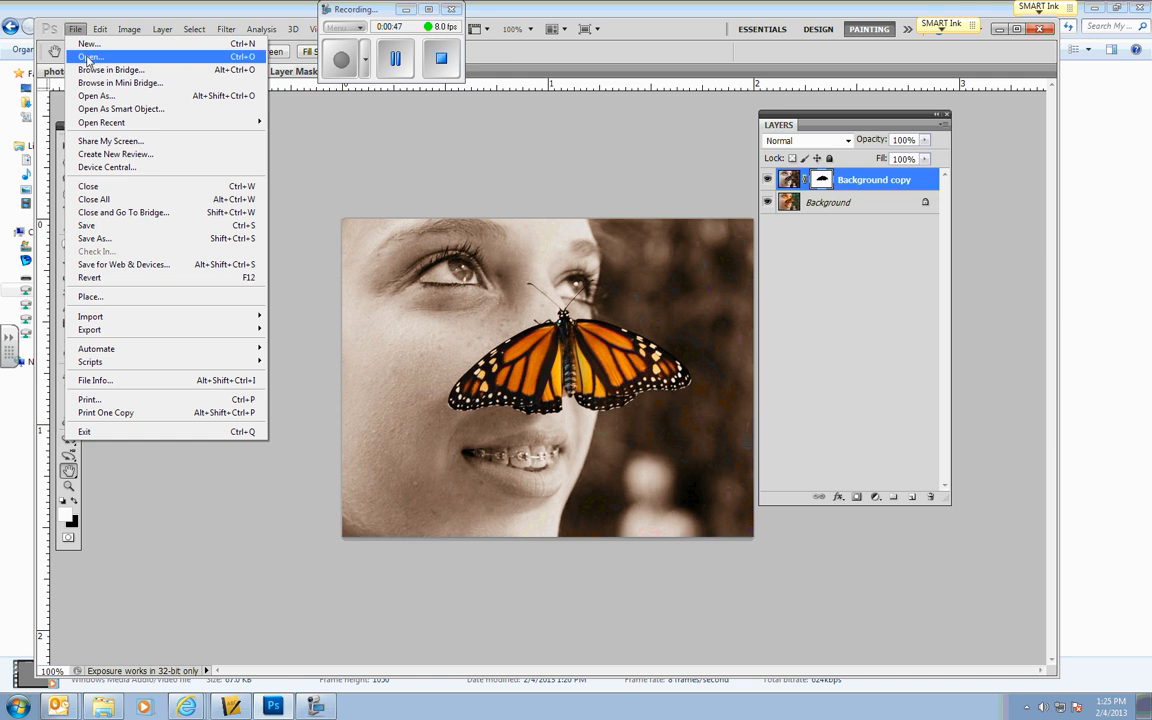
left_click(92, 52)
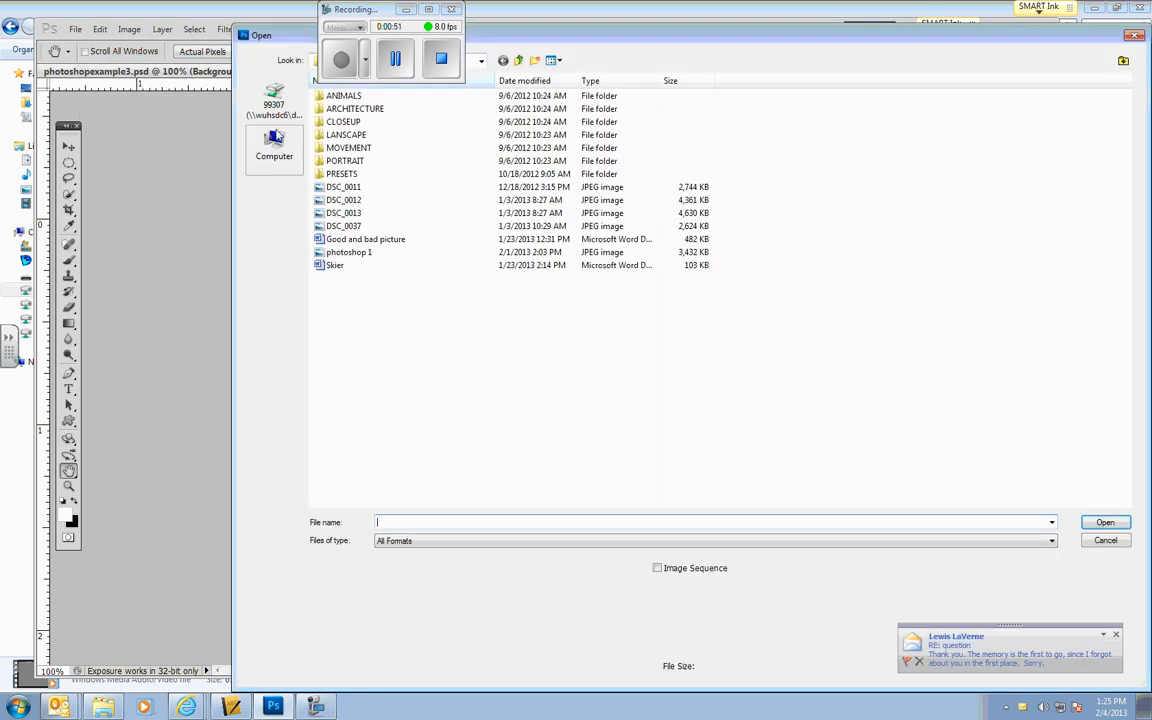
left_click(275, 148)
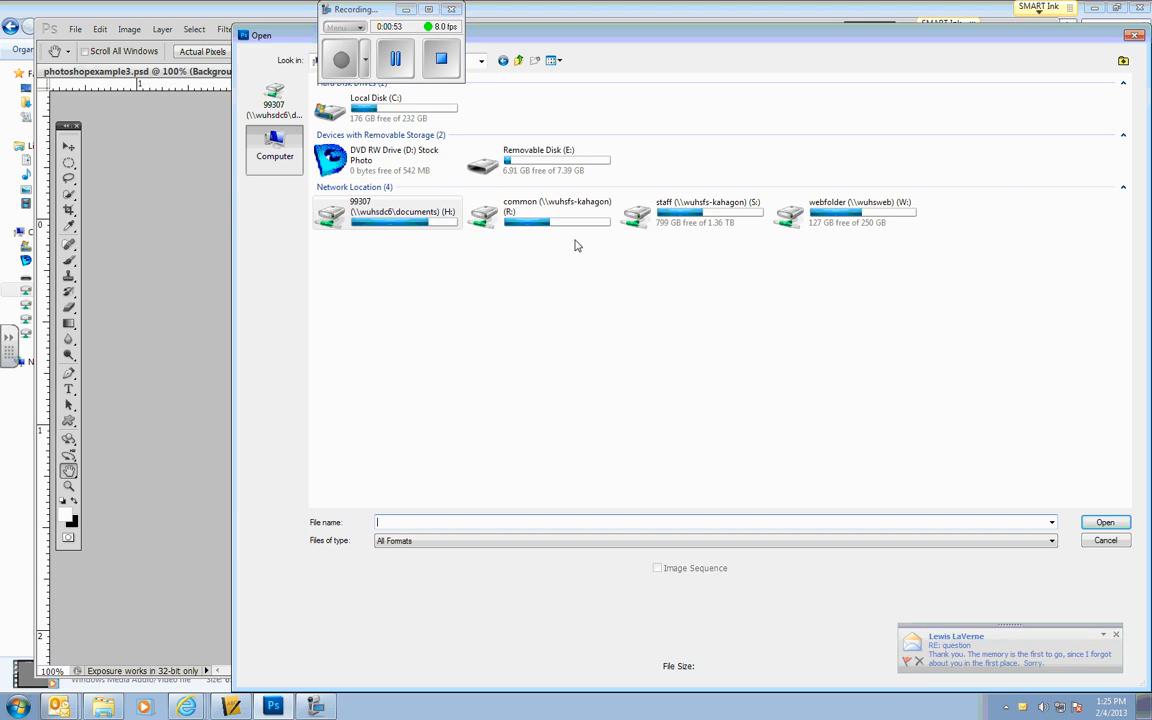
double_click(540, 208)
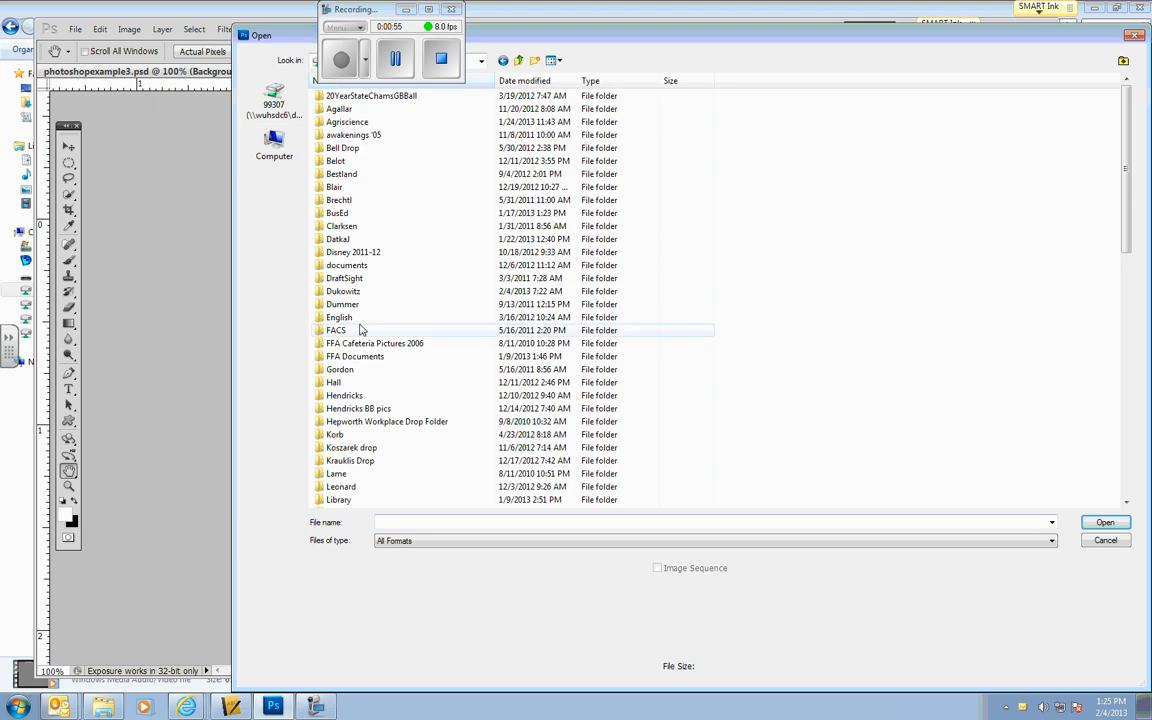
double_click(343, 292)
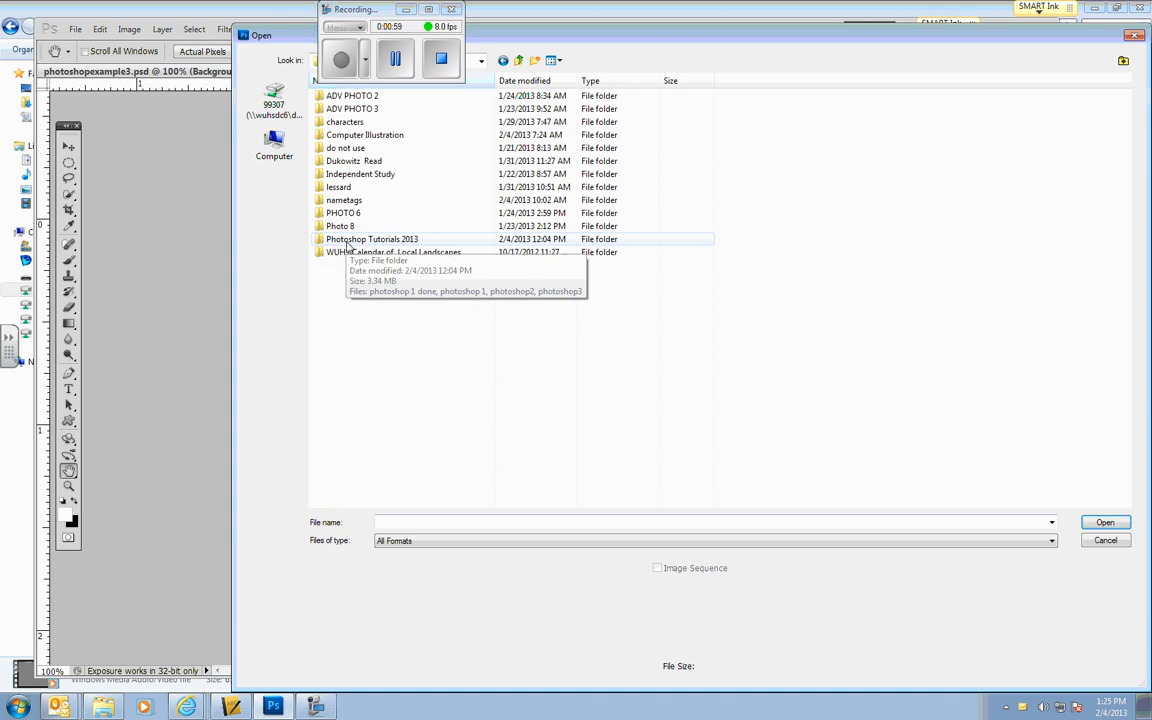
left_click(348, 245)
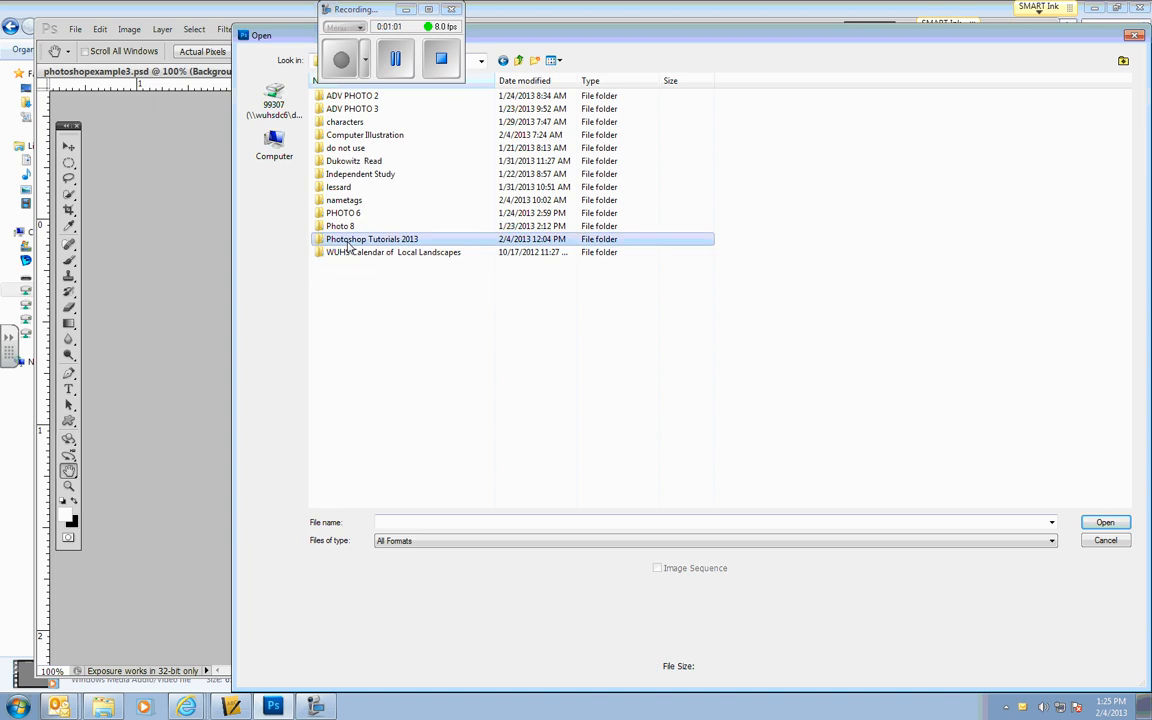
double_click(349, 246)
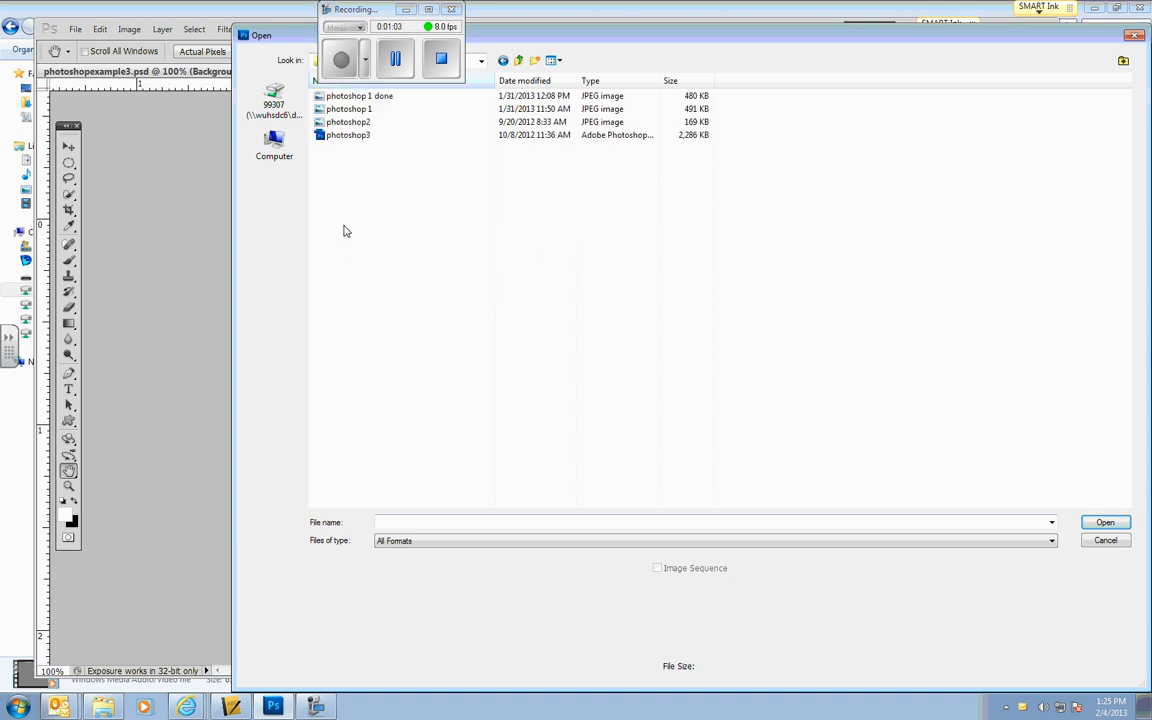
double_click(348, 122)
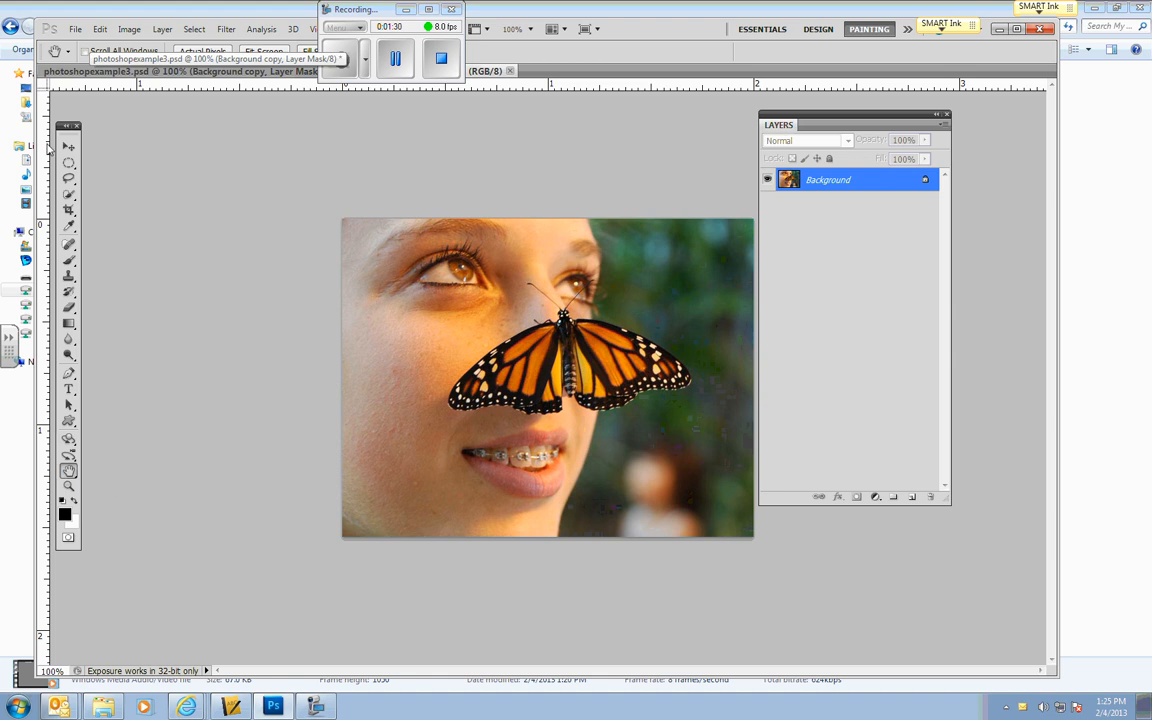
- Arrange the floating toolbox and Layers panel around the enlarged photo so they do not cover the butterfly
left_click_drag(64, 128, 140, 142)
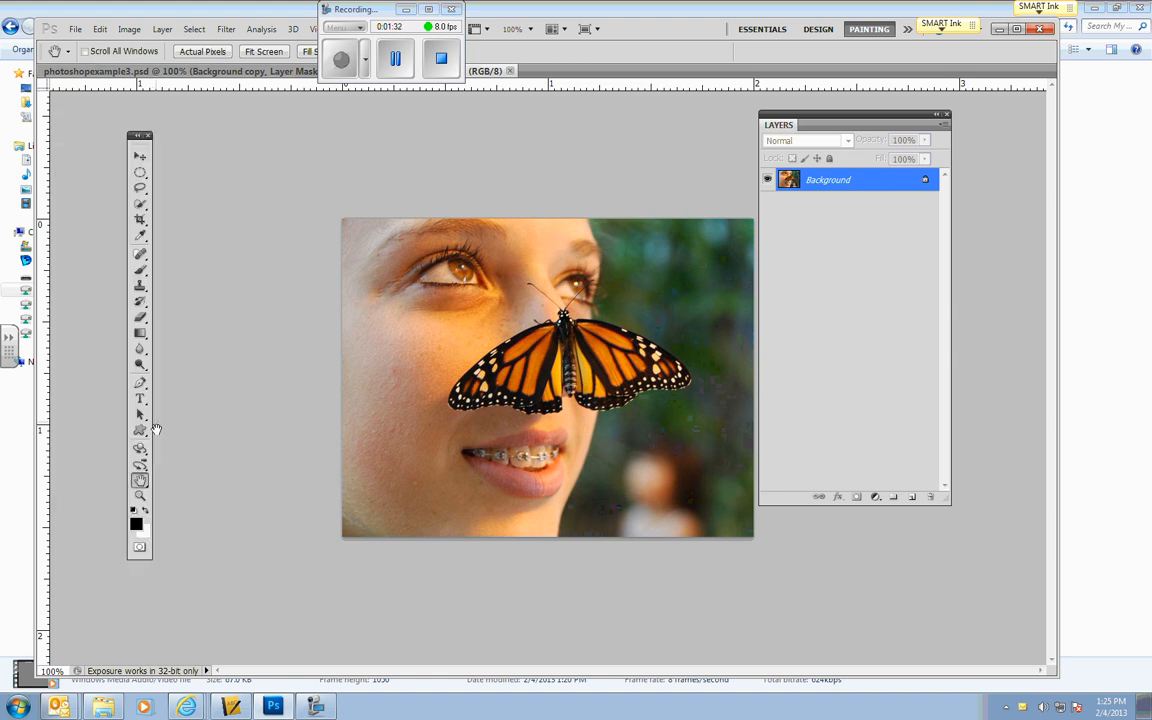
key("ctrl+plus")
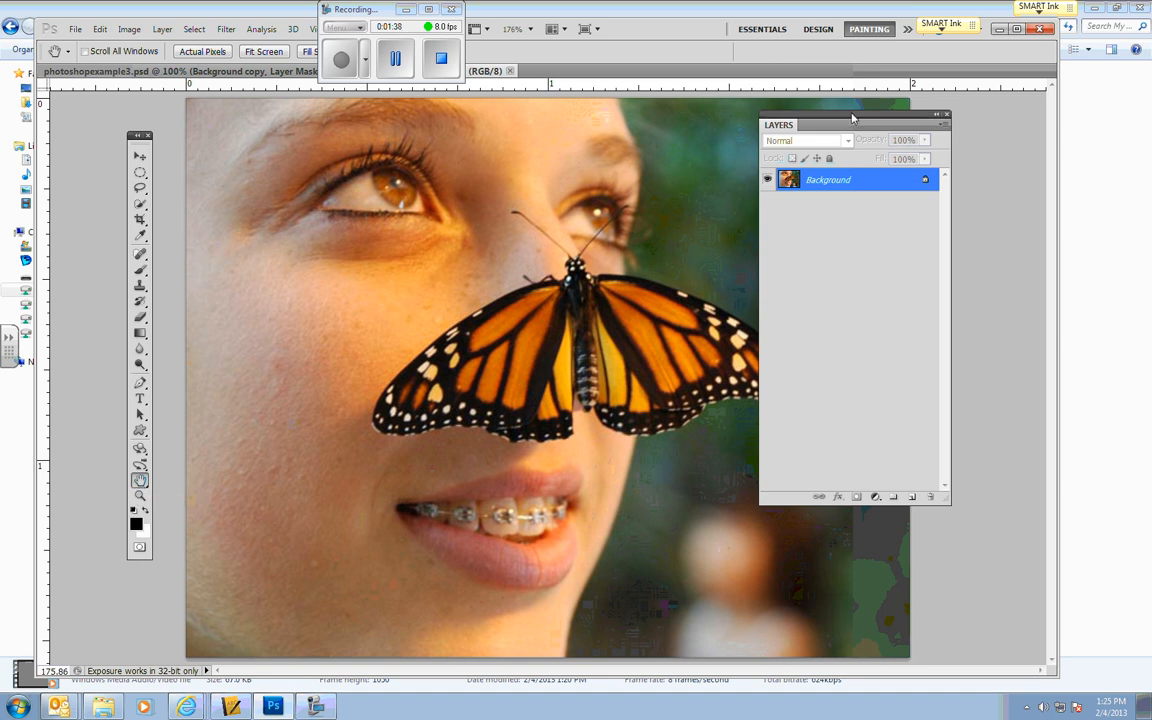
left_click_drag(881, 120, 946, 137)
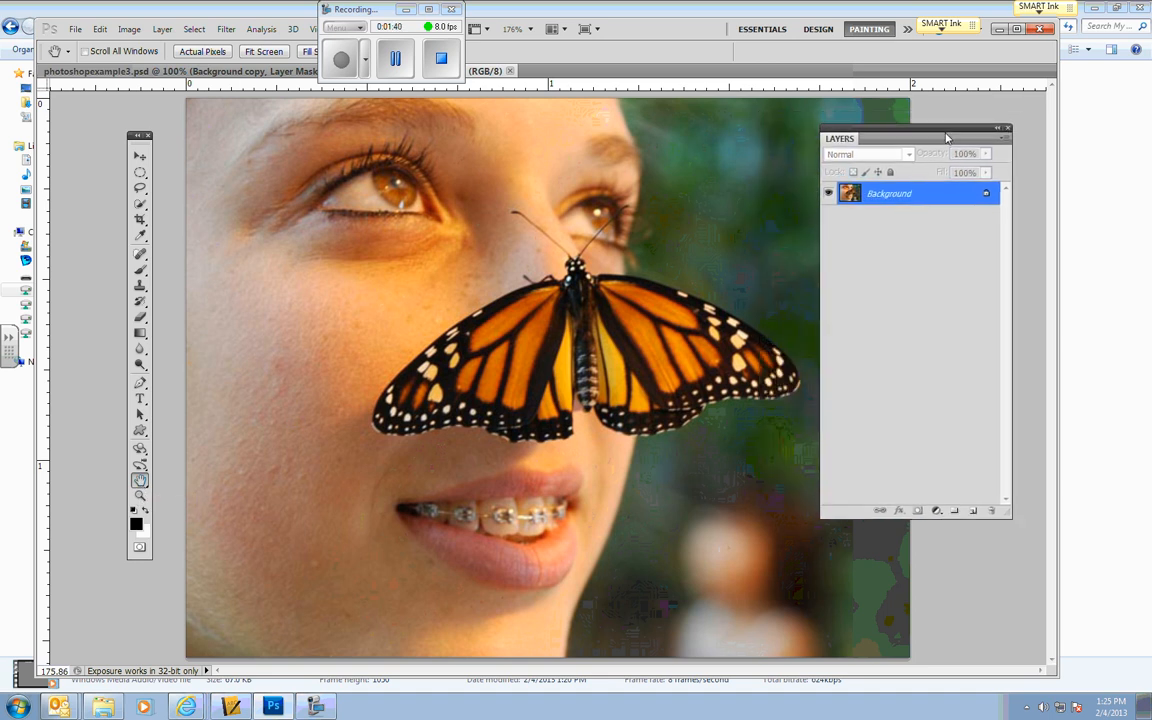
- Apply a Brightness/Contrast adjustment to the Background layer with brightness 9 and contrast 13
left_click(131, 29)
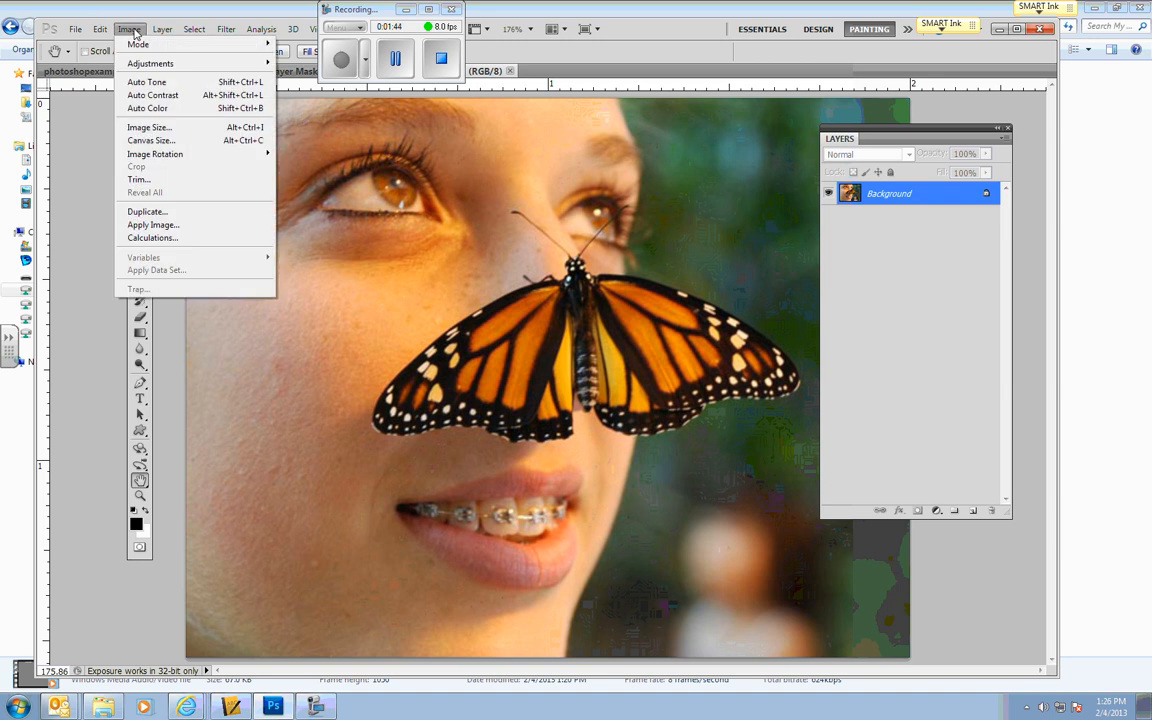
mouse_move(145, 68)
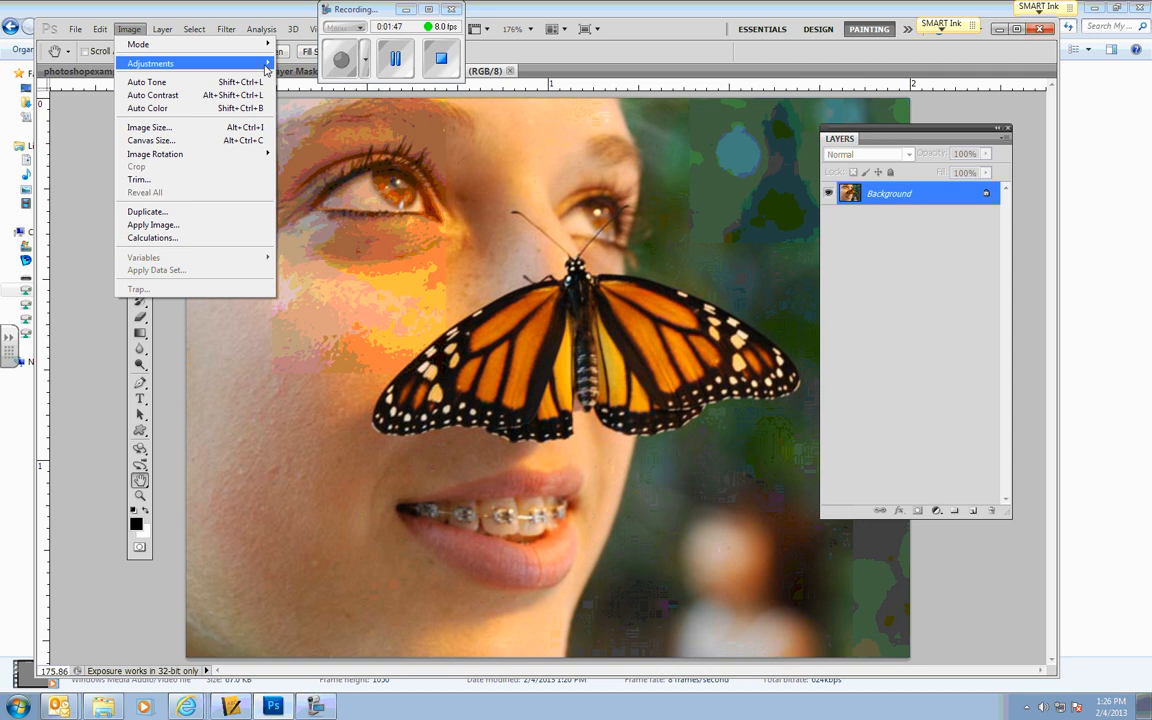
left_click(310, 63)
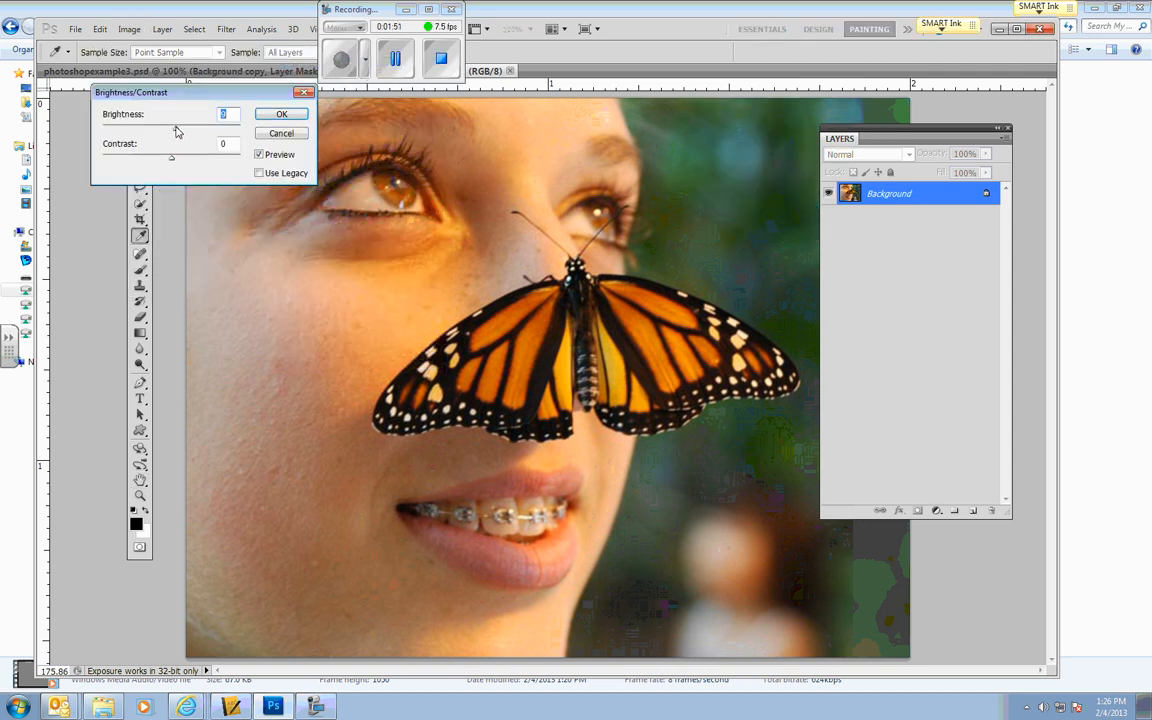
left_click_drag(176, 131, 180, 162)
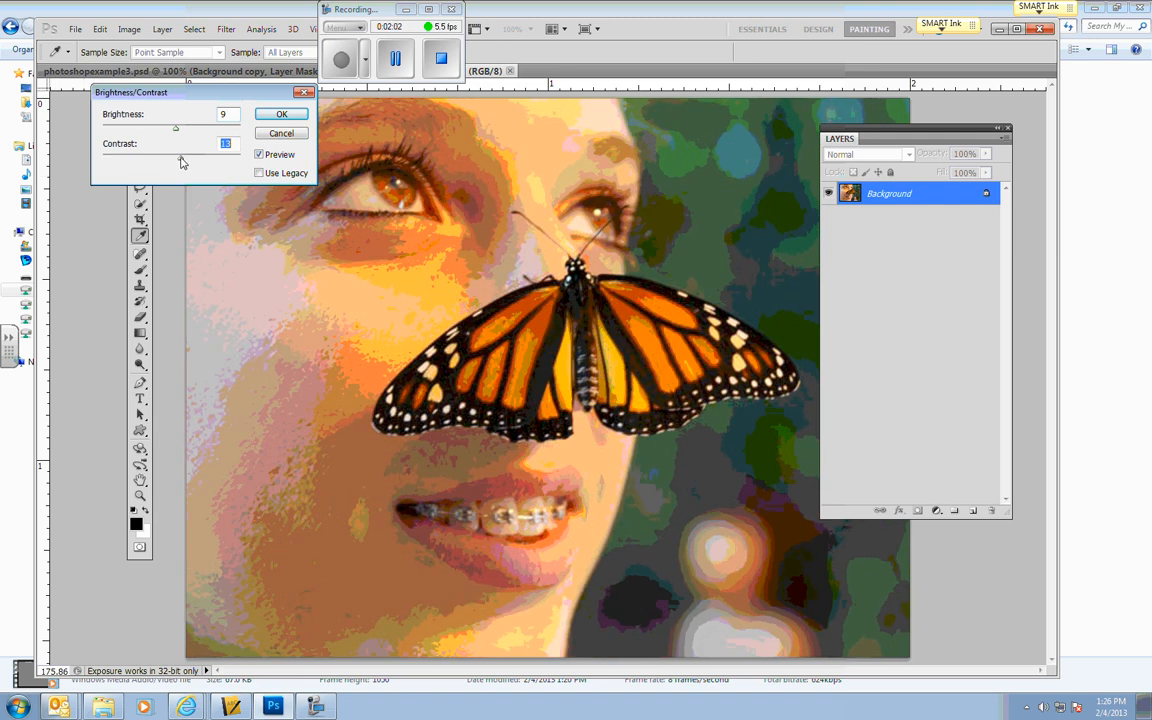
left_click(282, 114)
key("h")
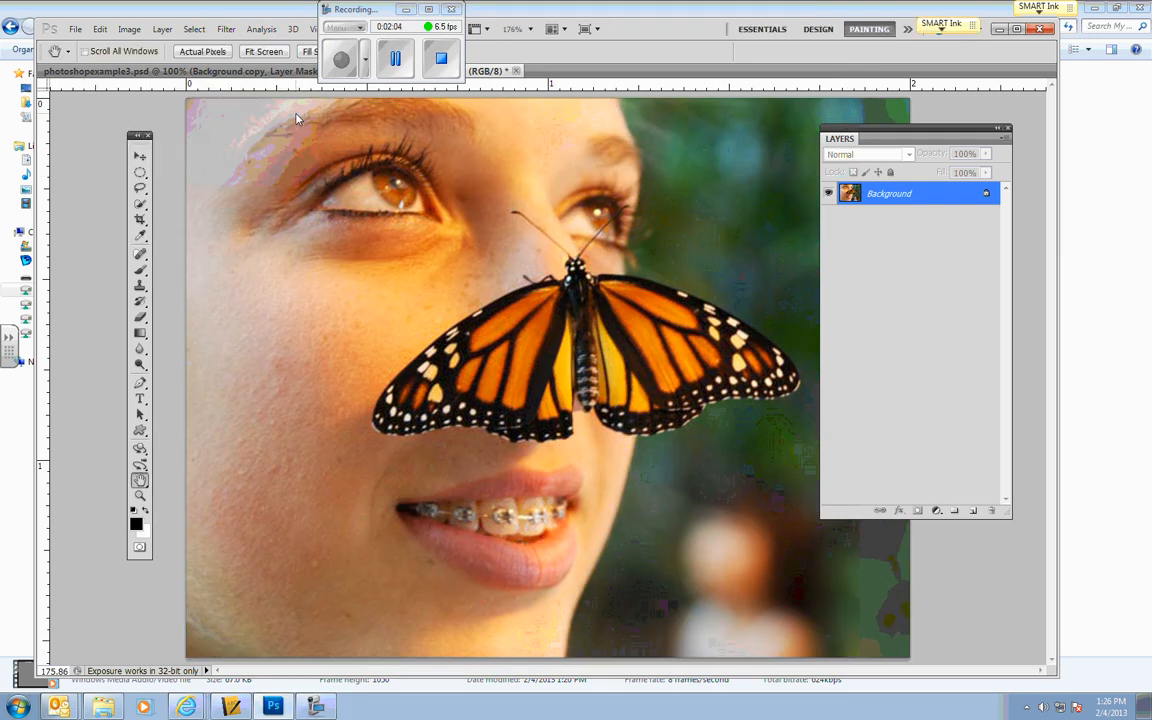
- Apply a Hue/Saturation adjustment to the Background layer with saturation +8
left_click(138, 32)
mouse_move(148, 66)
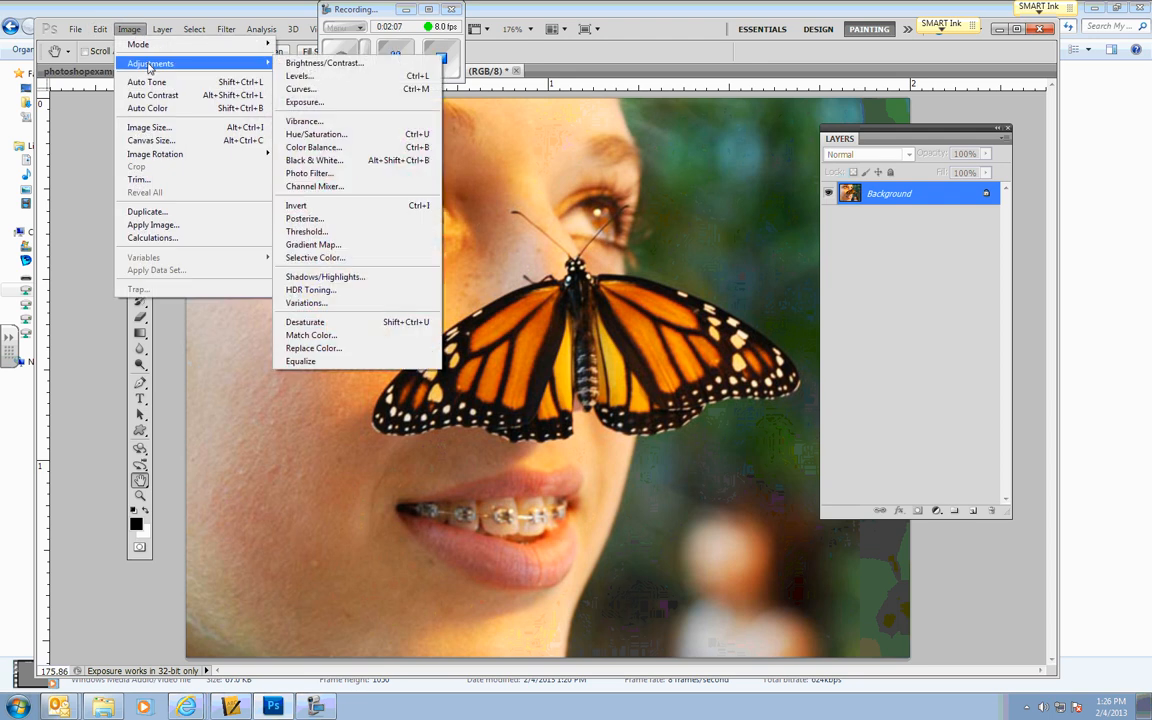
left_click(315, 135)
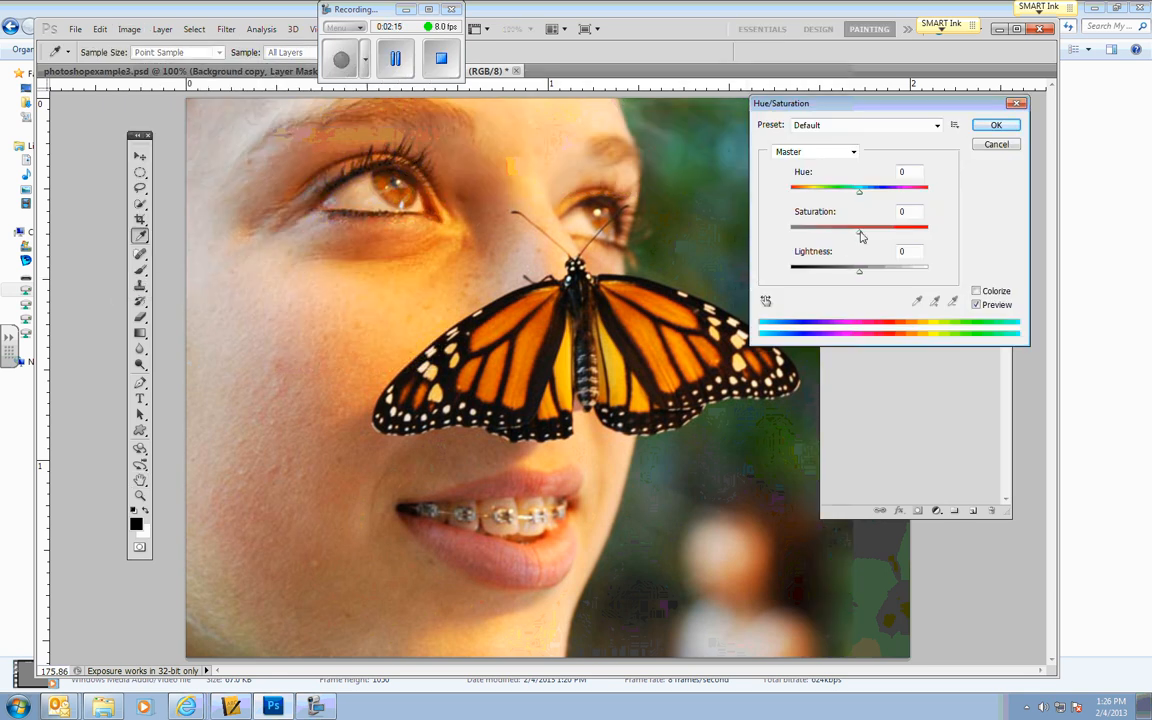
left_click_drag(861, 236, 866, 232)
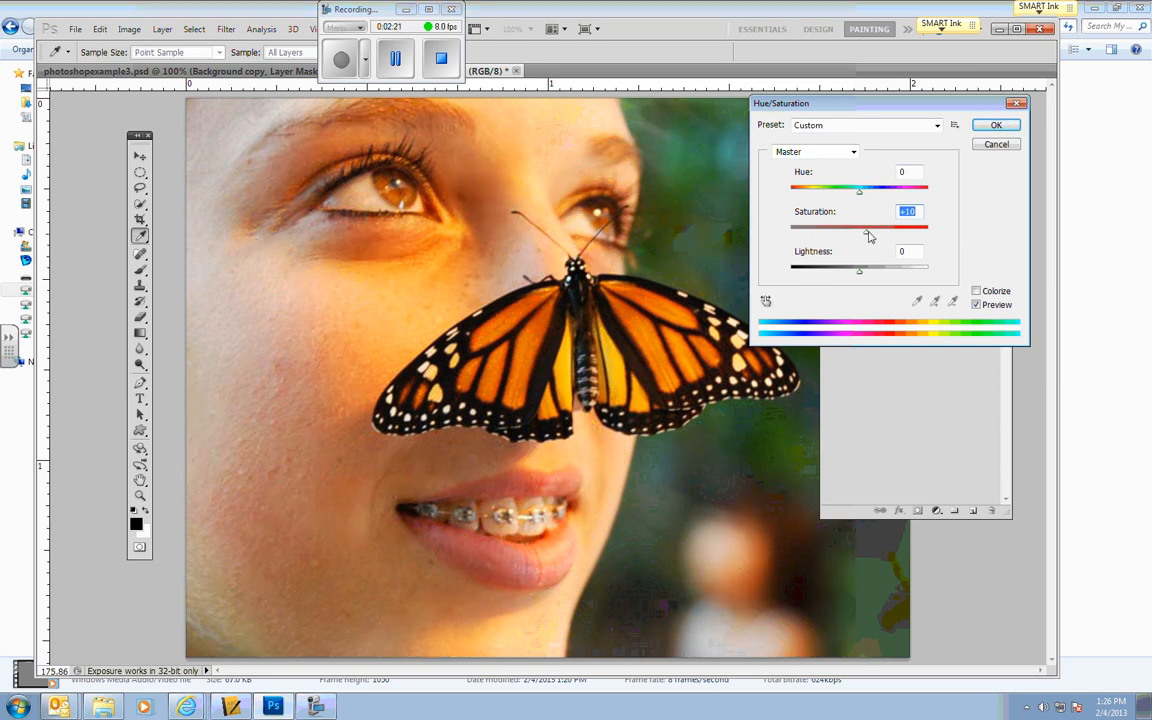
mouse_move(869, 237)
left_mouse_down()
mouse_move(944, 236)
mouse_move(867, 236)
left_mouse_up()
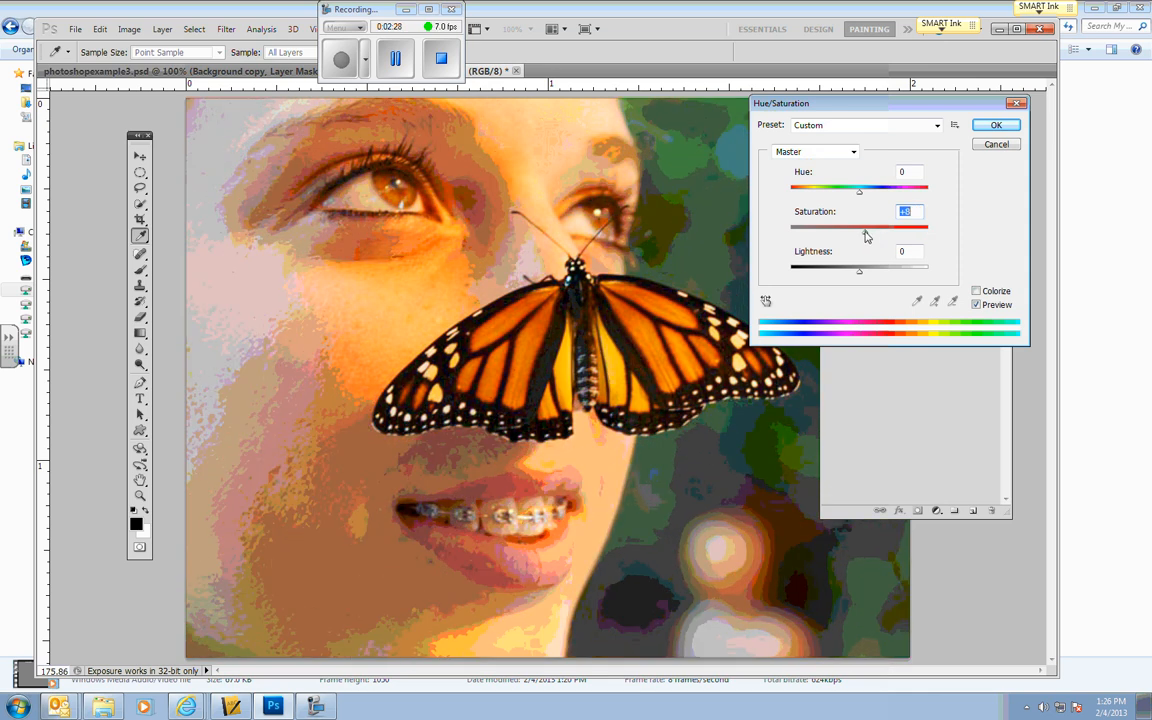
left_click(992, 126)
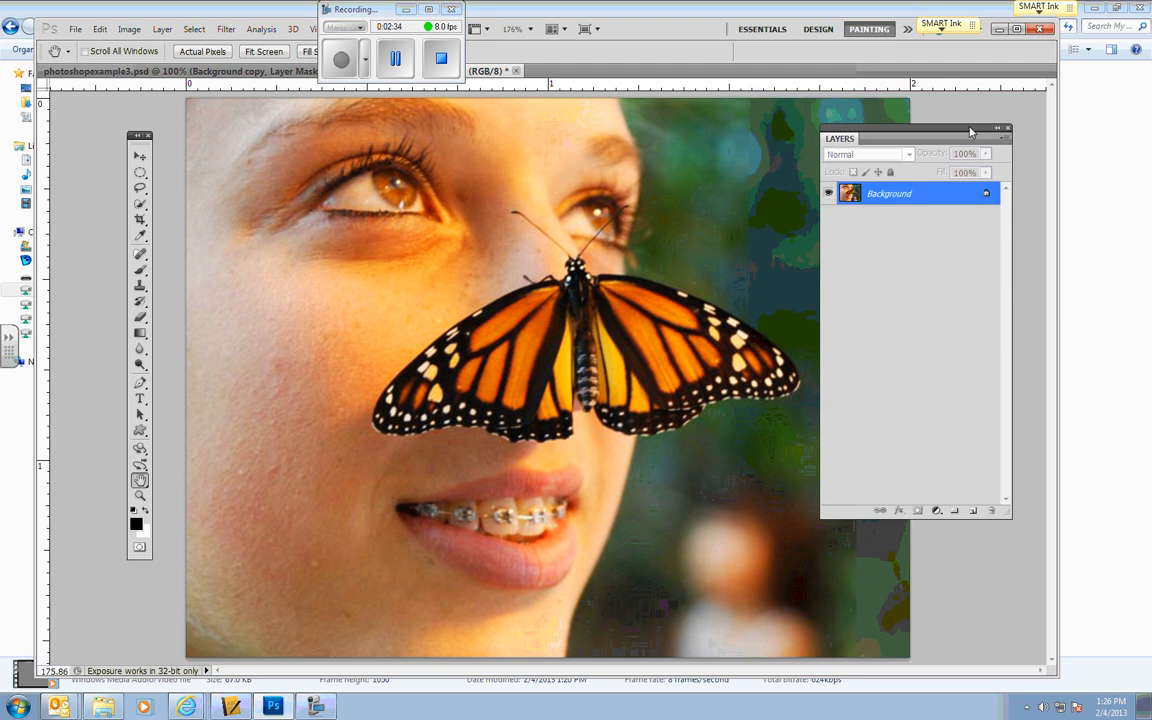
- Uncover the menu bar by moving the recorder window aside, and reposition the Layers panel lower over the photo's dark background
left_click(370, 10)
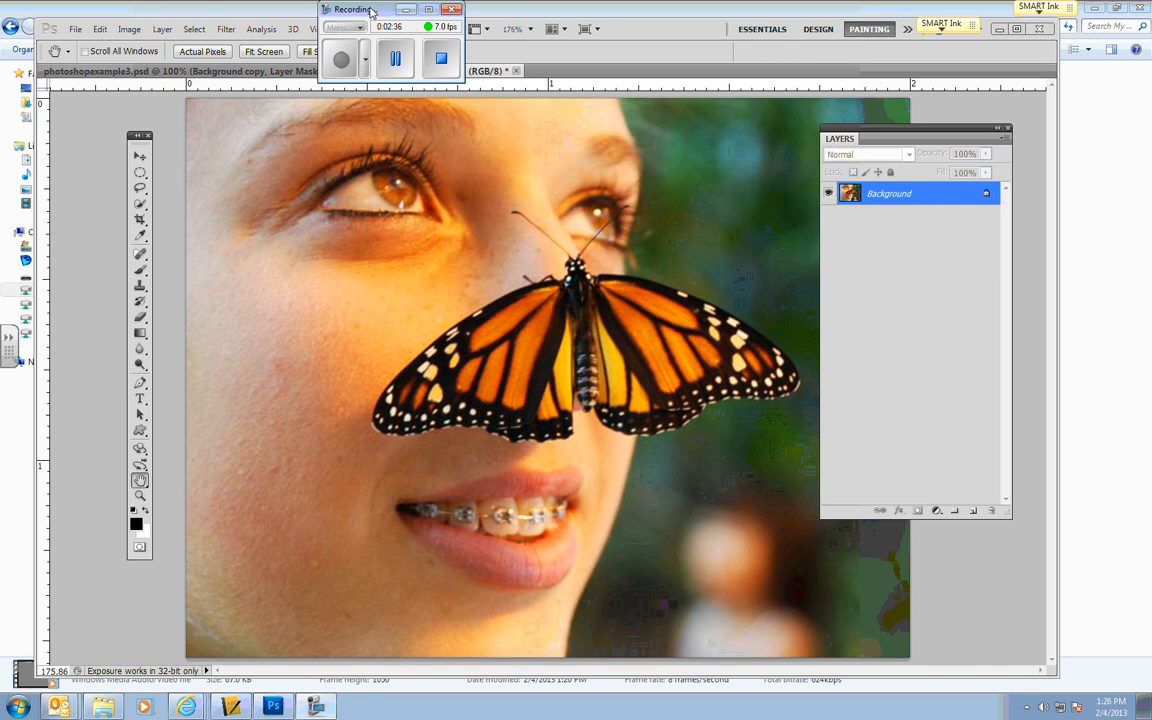
left_click_drag(370, 10, 802, 23)
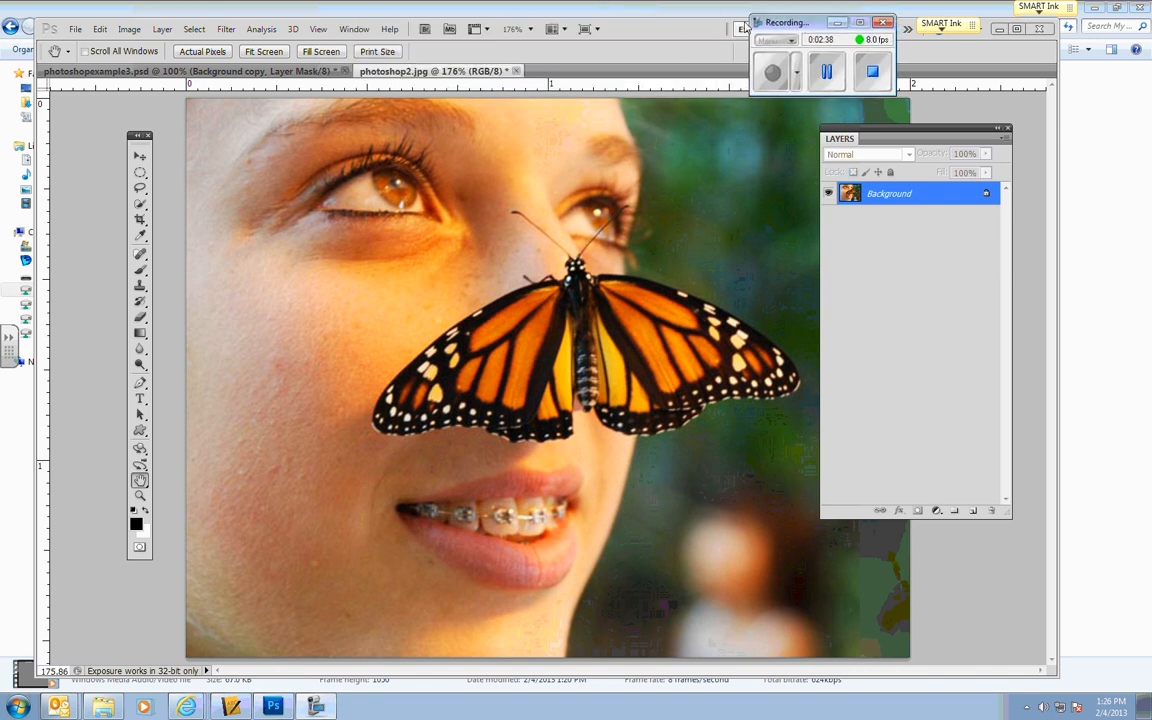
left_click(903, 133)
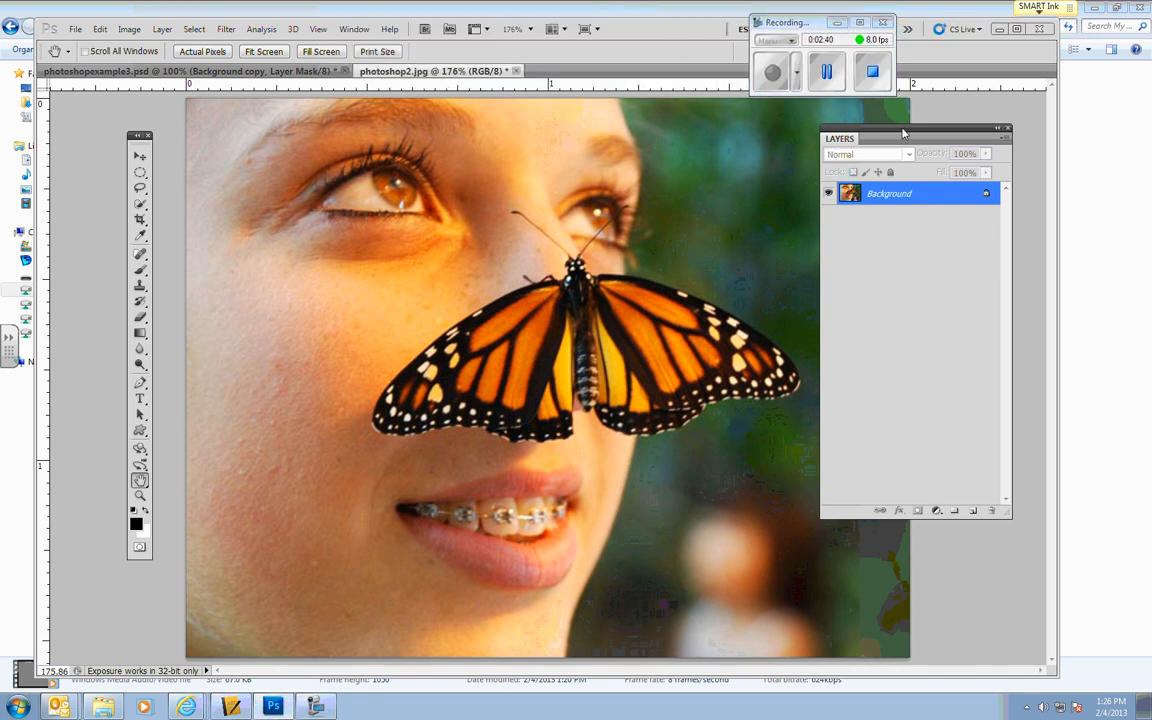
left_click_drag(903, 133, 868, 202)
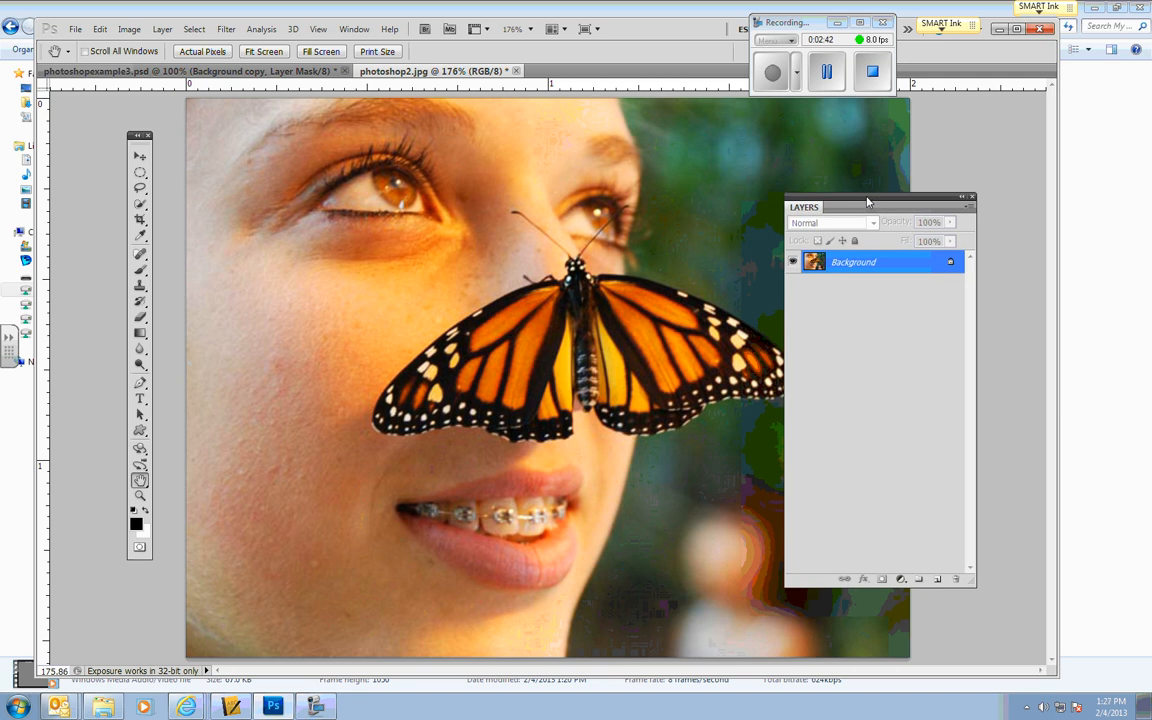
left_click(355, 29)
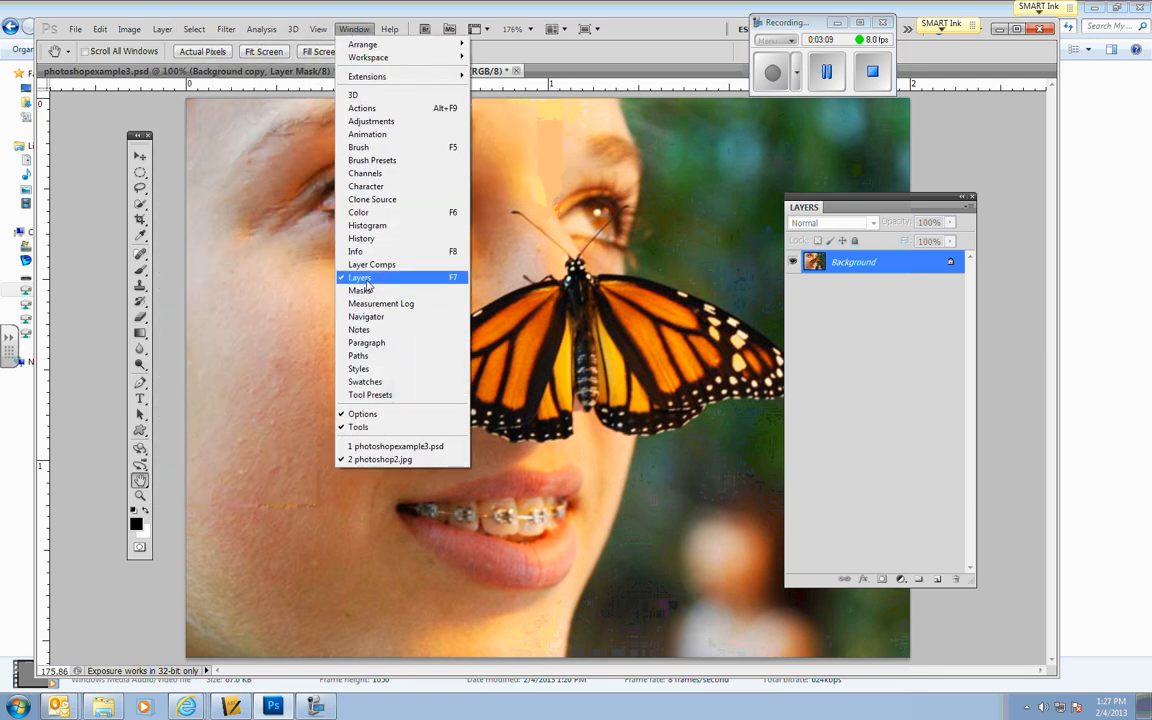
left_click(681, 34)
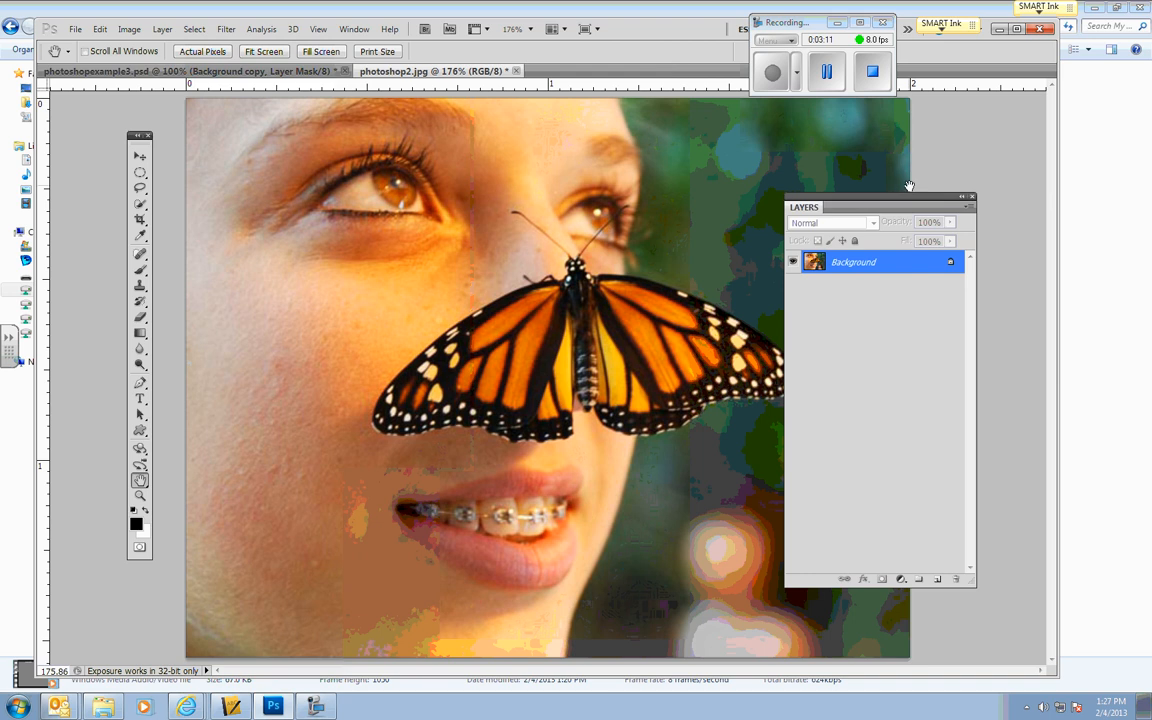
left_click_drag(884, 201, 844, 217)
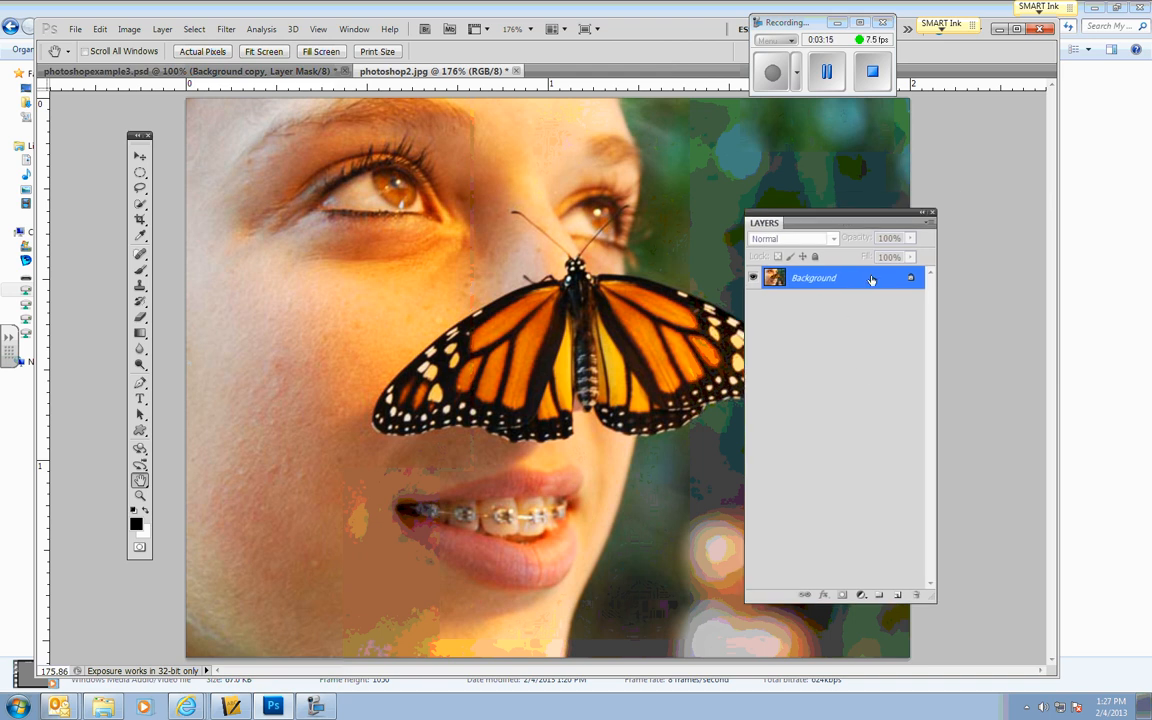
- Duplicate the Background layer within photoshop2.jpg under the name Background copy
right_click(871, 280)
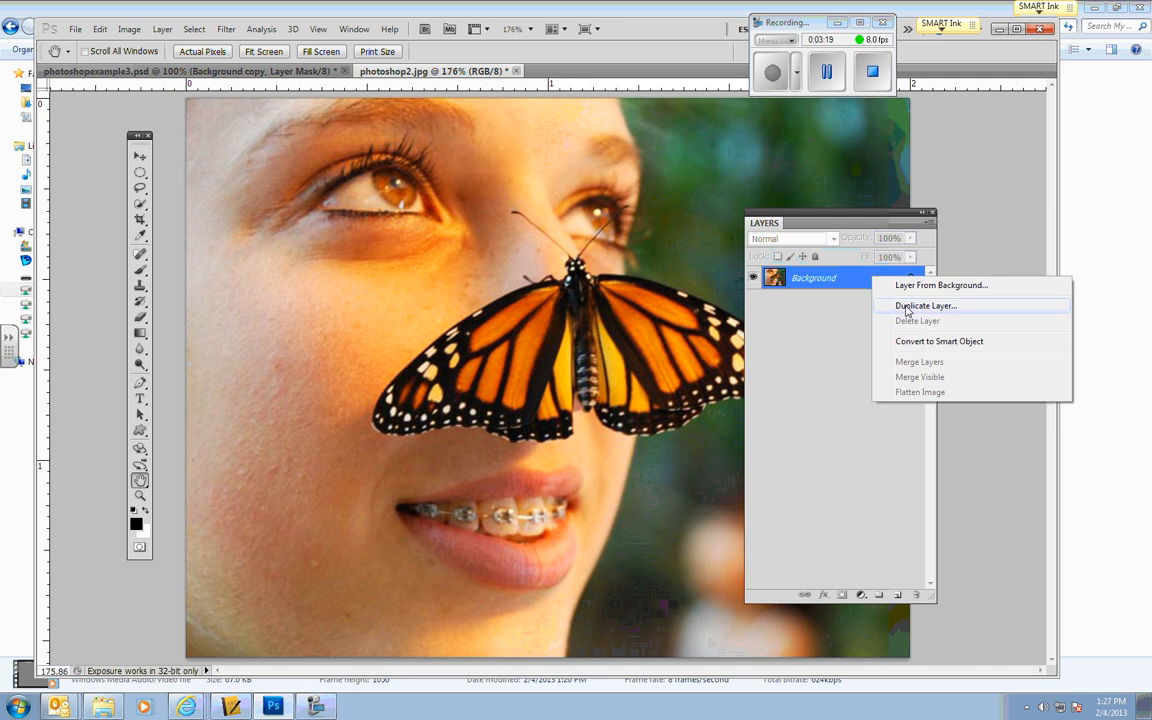
left_click(905, 306)
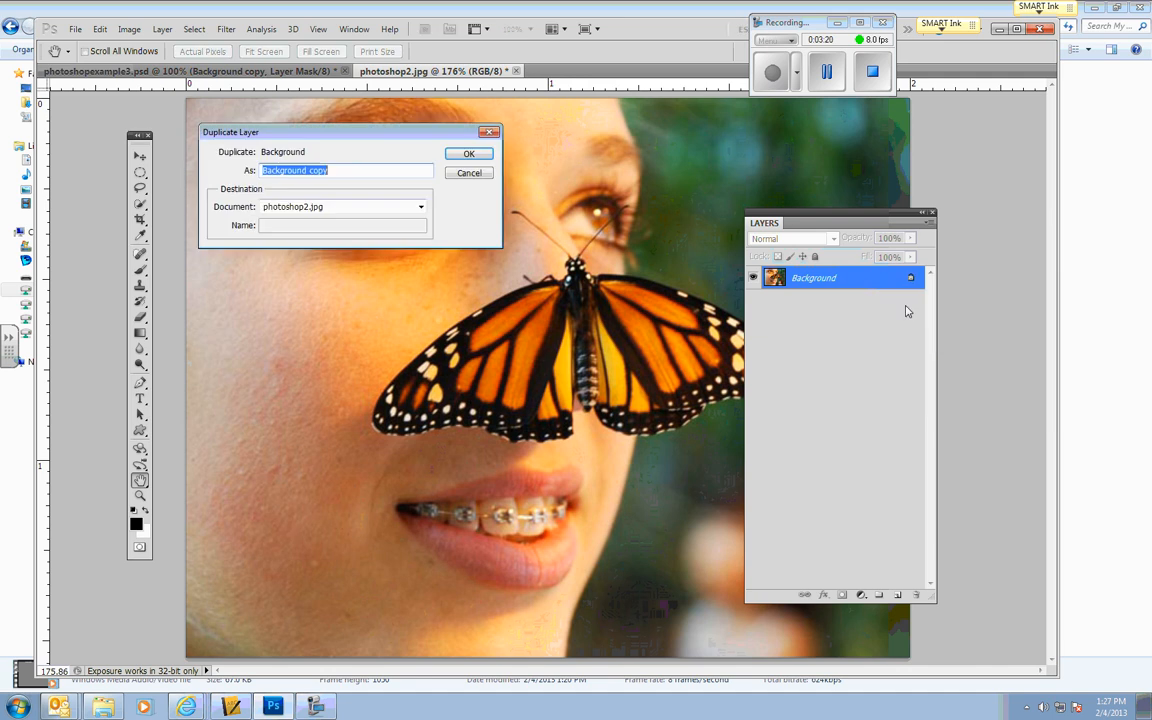
left_click(468, 153)
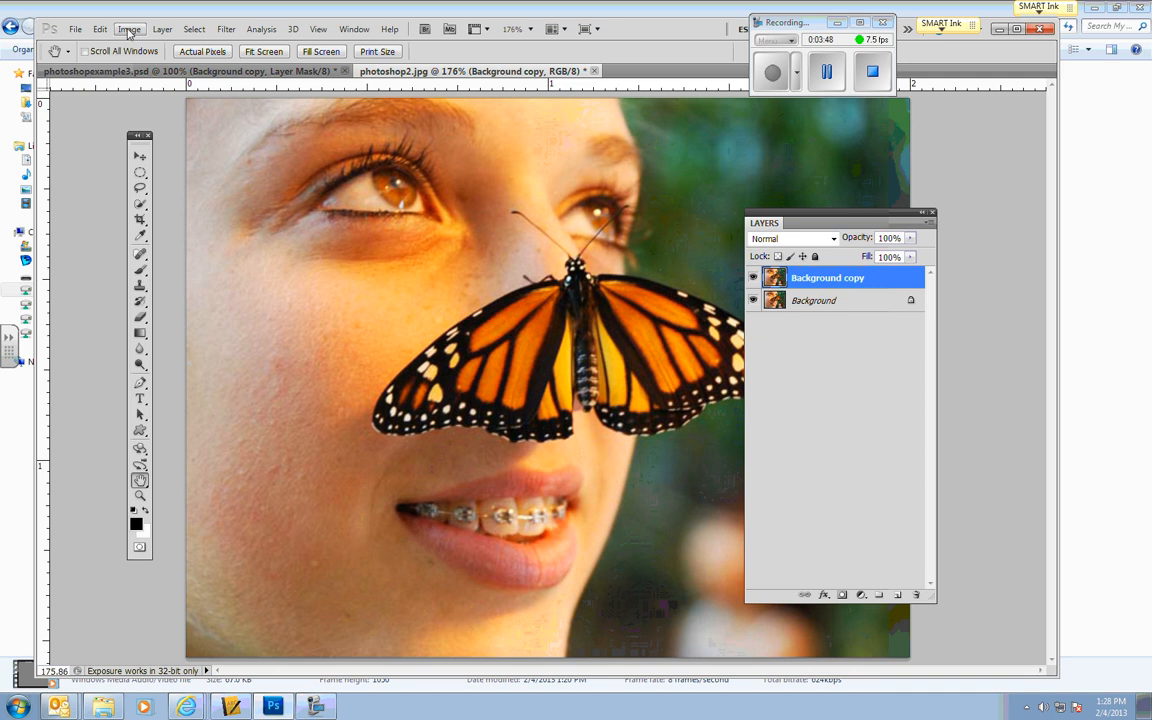
- Desaturate the Background copy layer with a Hue/Saturation saturation of -100, and reposition the Layers panel to uncover the butterfly's wing
left_click(128, 30)
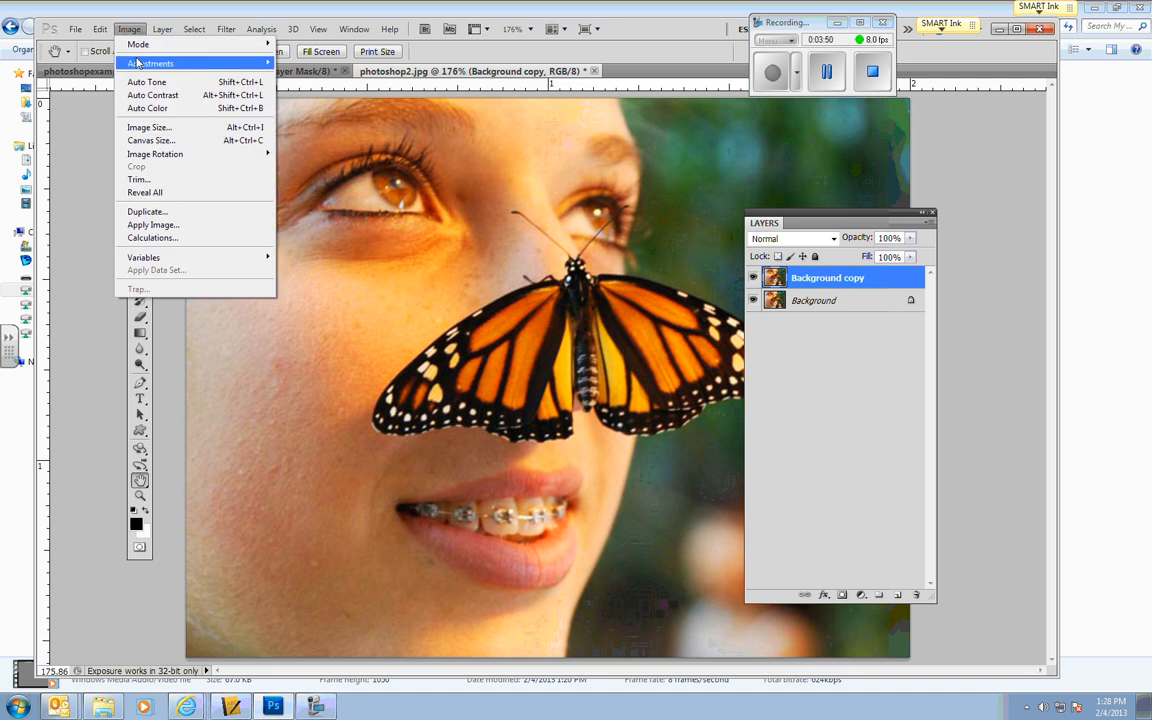
mouse_move(127, 63)
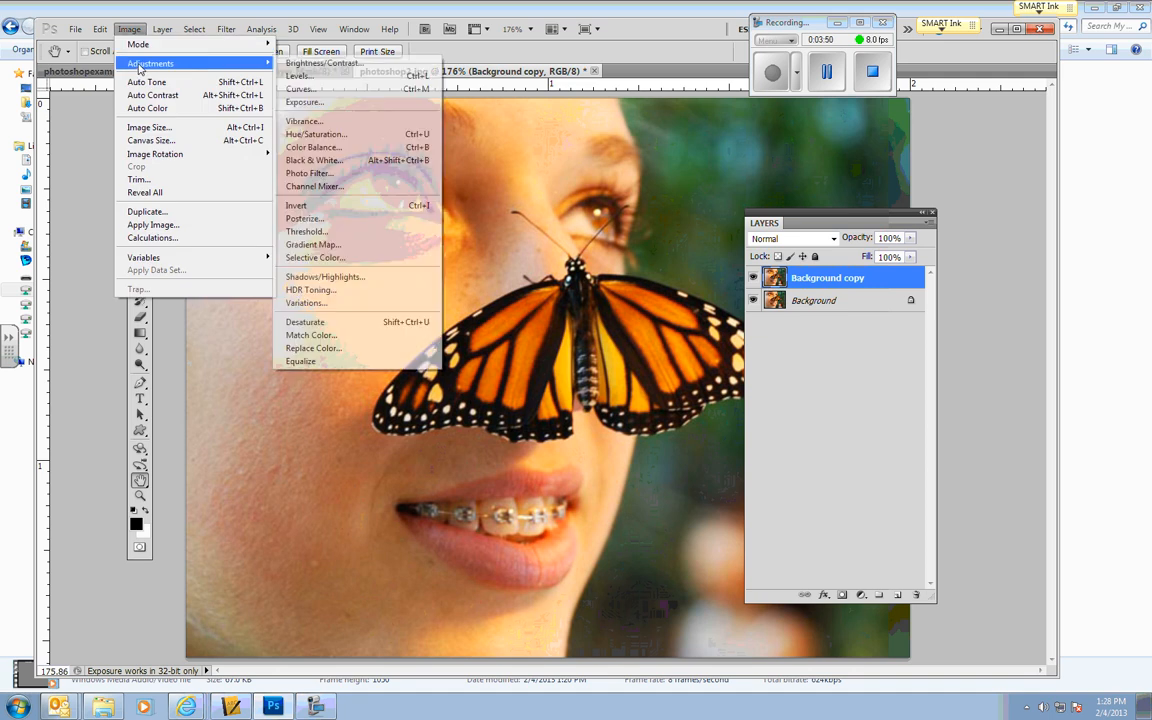
left_click(324, 138)
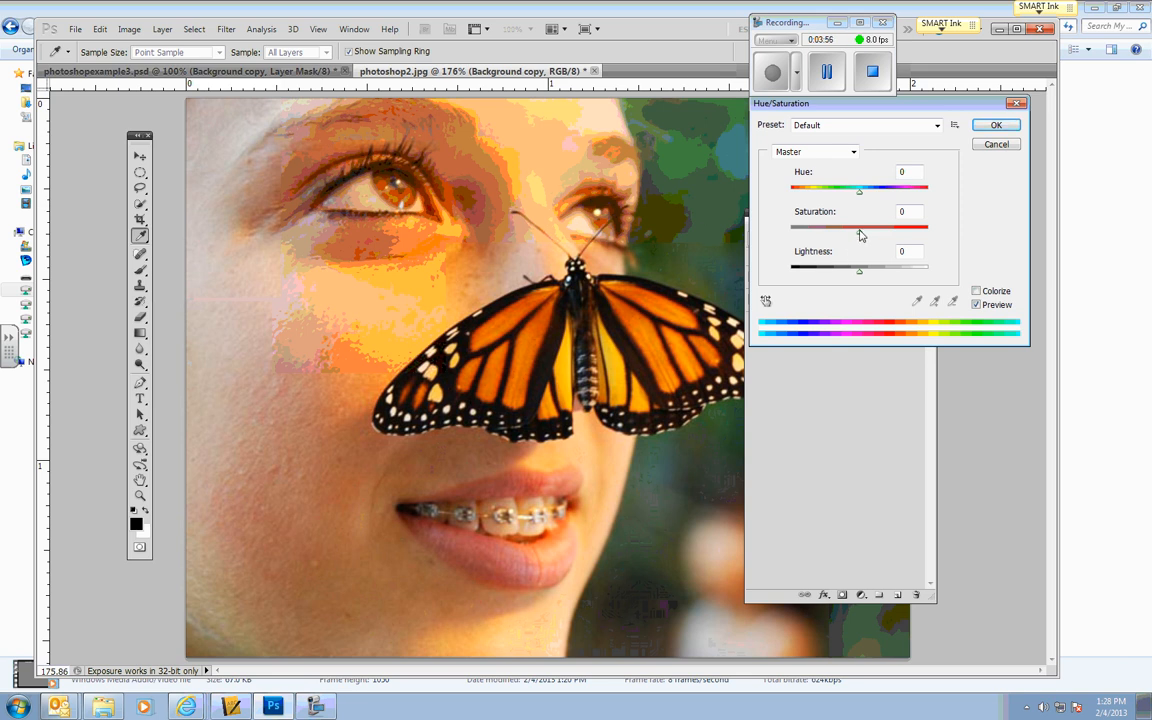
left_click_drag(860, 232, 752, 252)
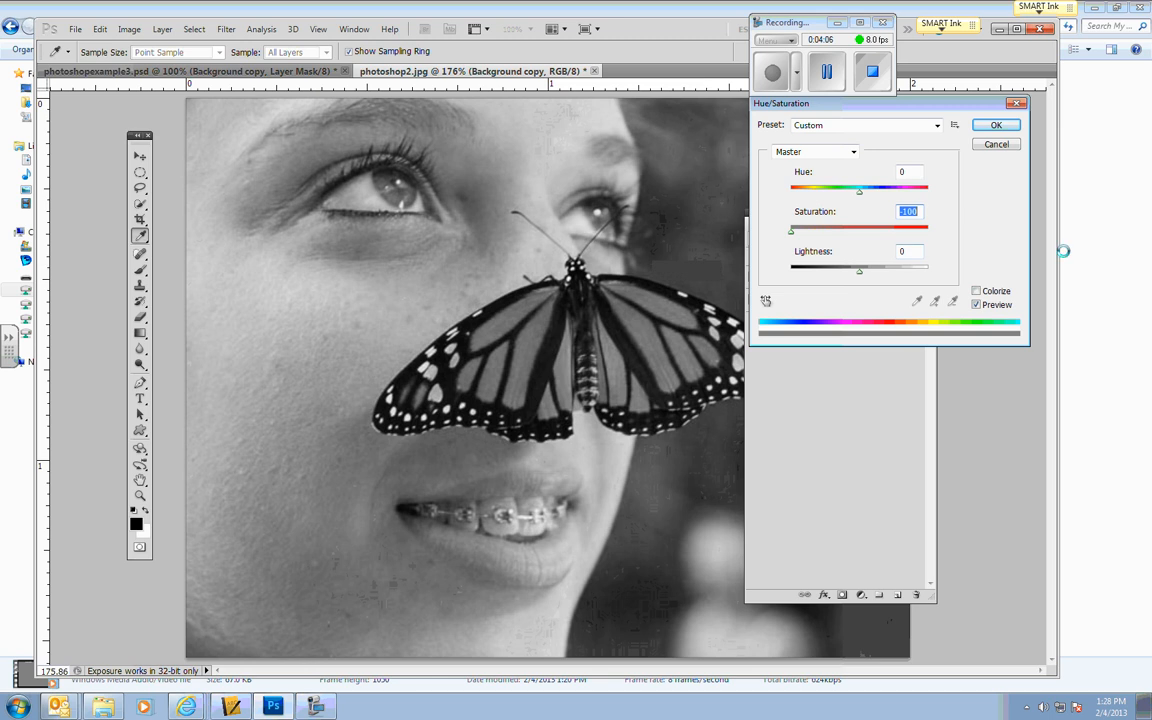
left_click(994, 126)
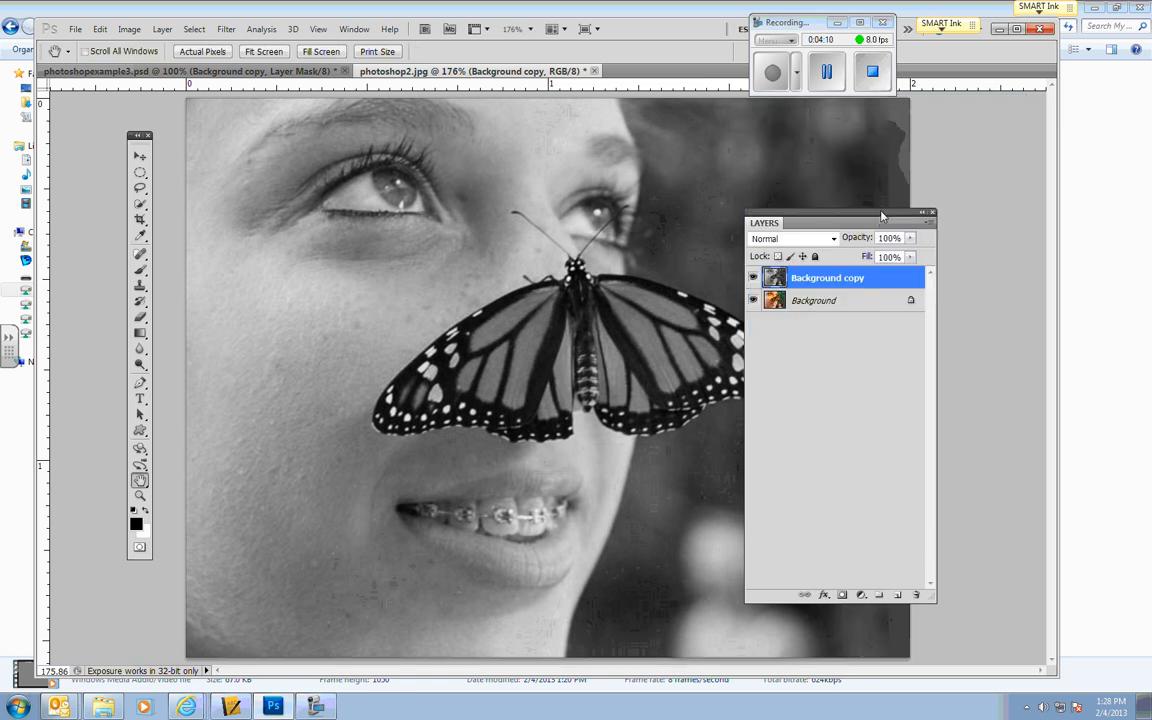
left_click_drag(868, 218, 942, 208)
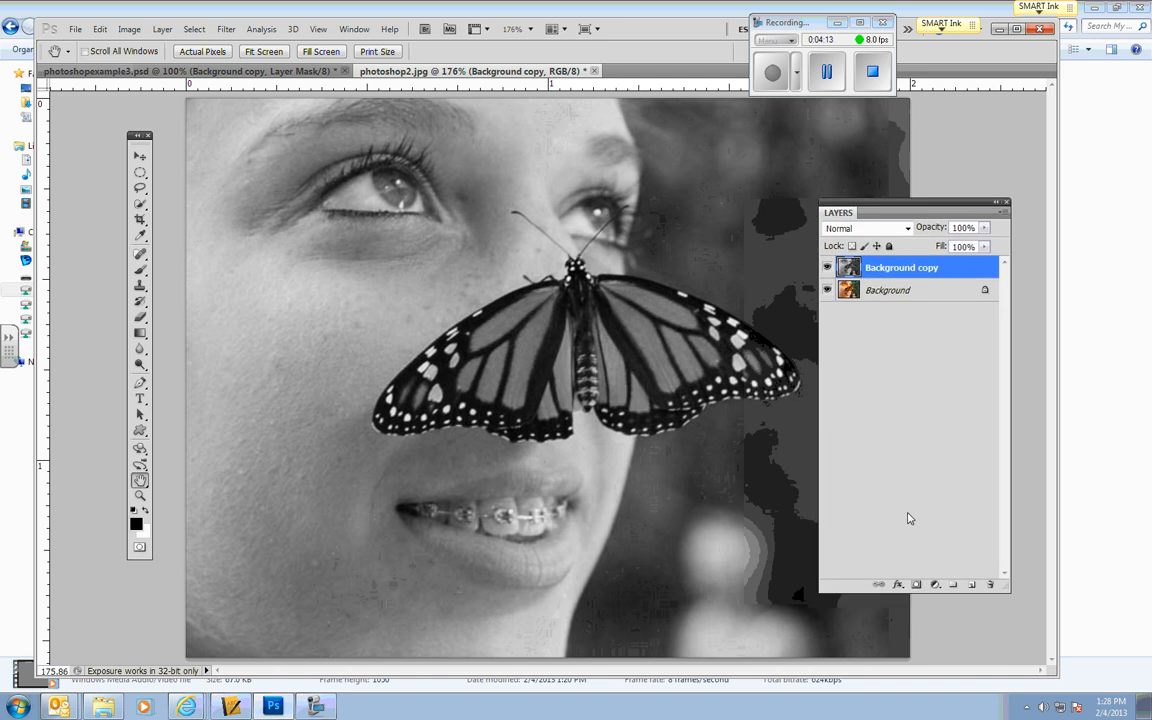
- Check the sepia tone in photoshopexample3.psd, and set photoshop2.jpg's Background copy midtones in Color Balance to +32, -3, -14
left_click(101, 72)
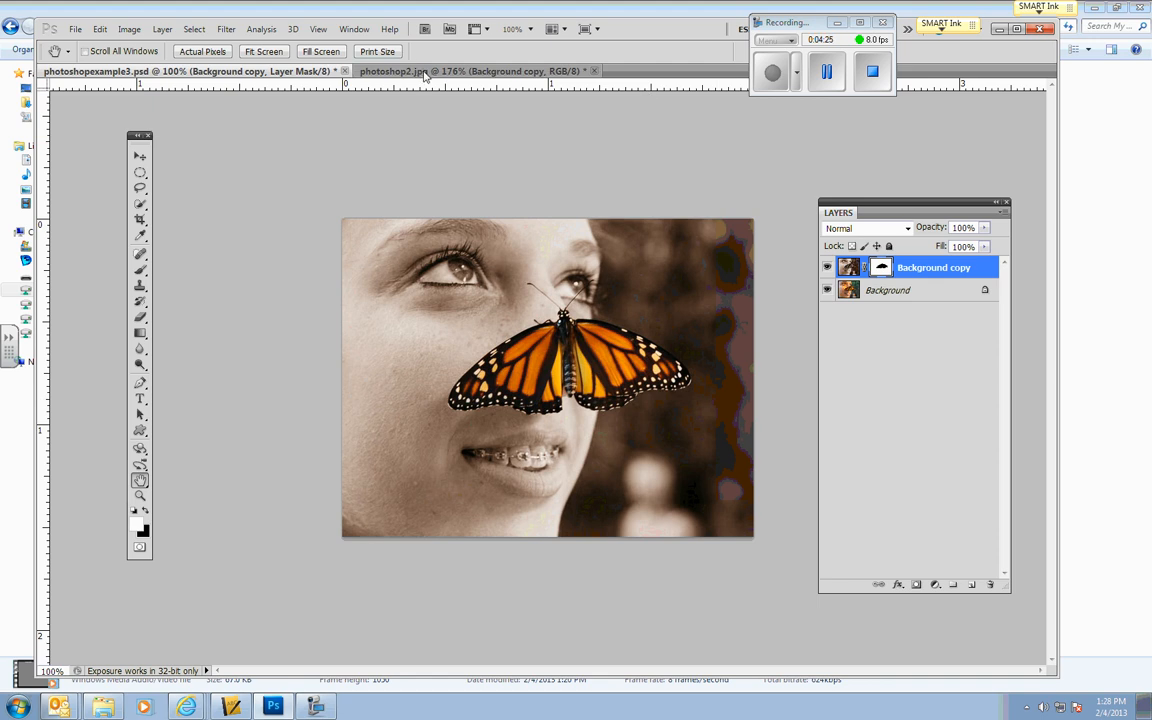
left_click(384, 71)
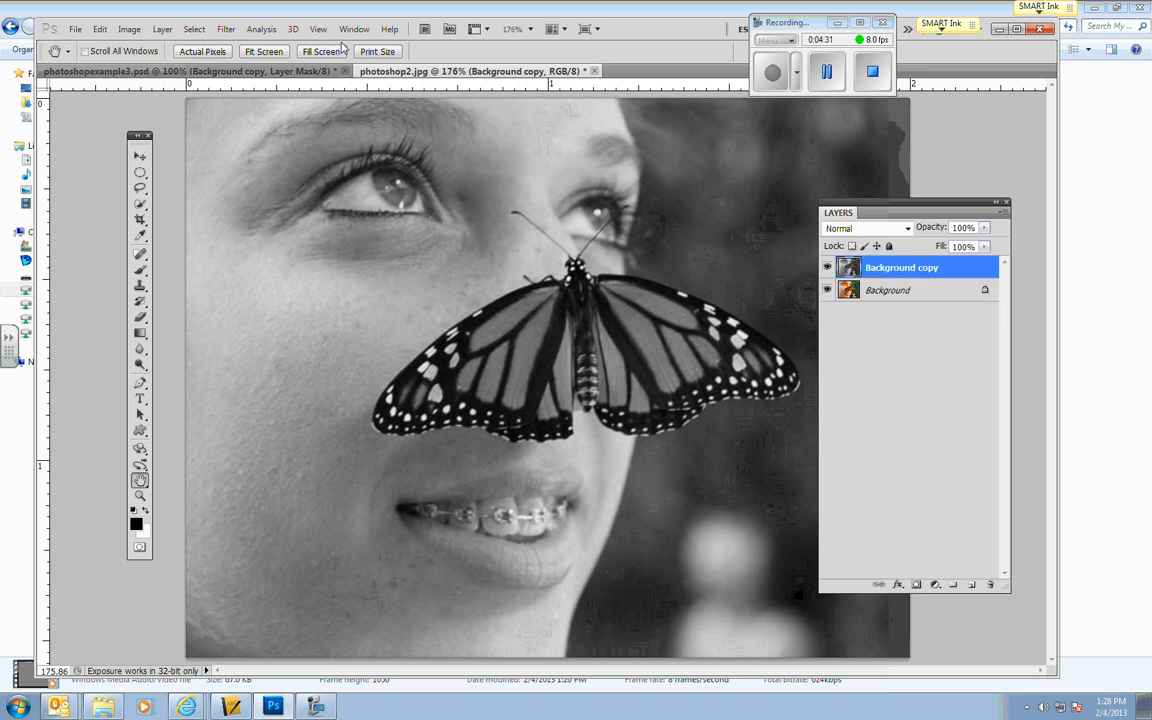
left_click(129, 29)
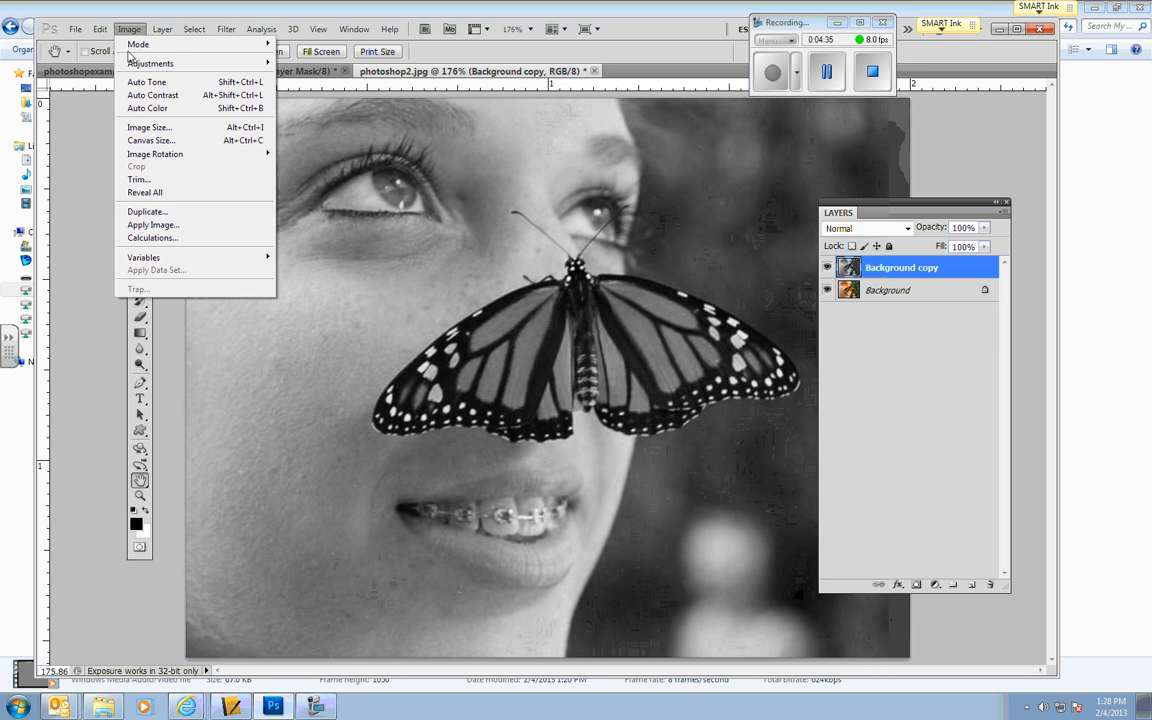
mouse_move(140, 67)
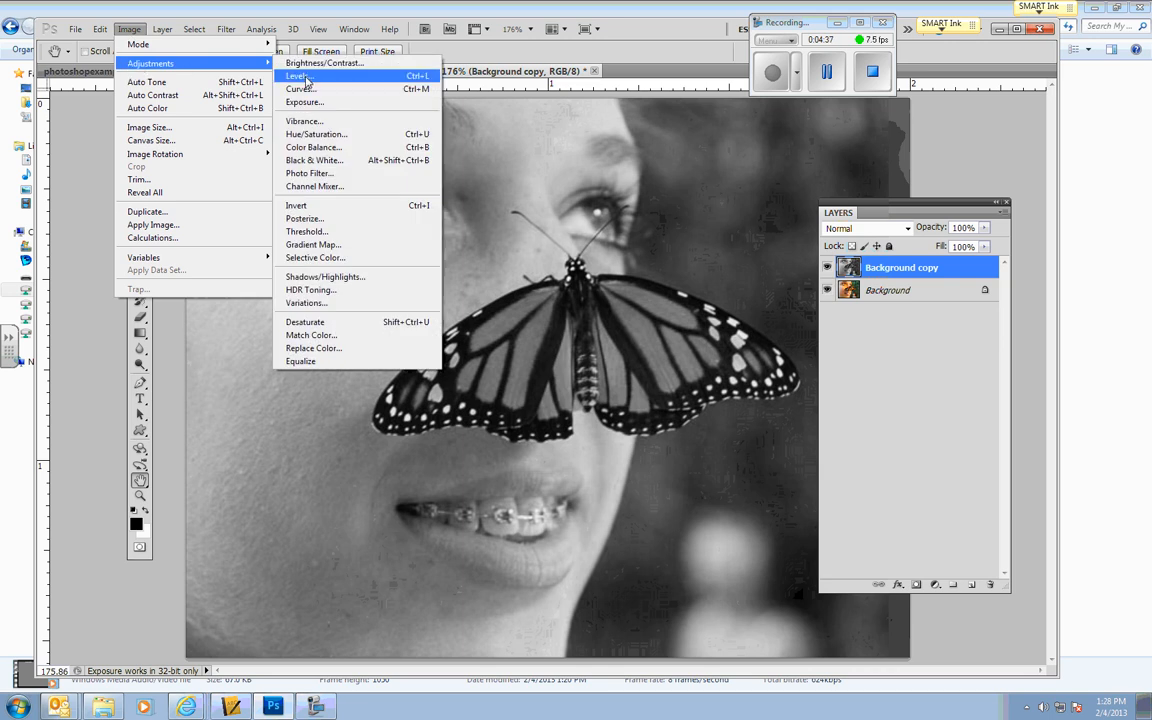
left_click(316, 148)
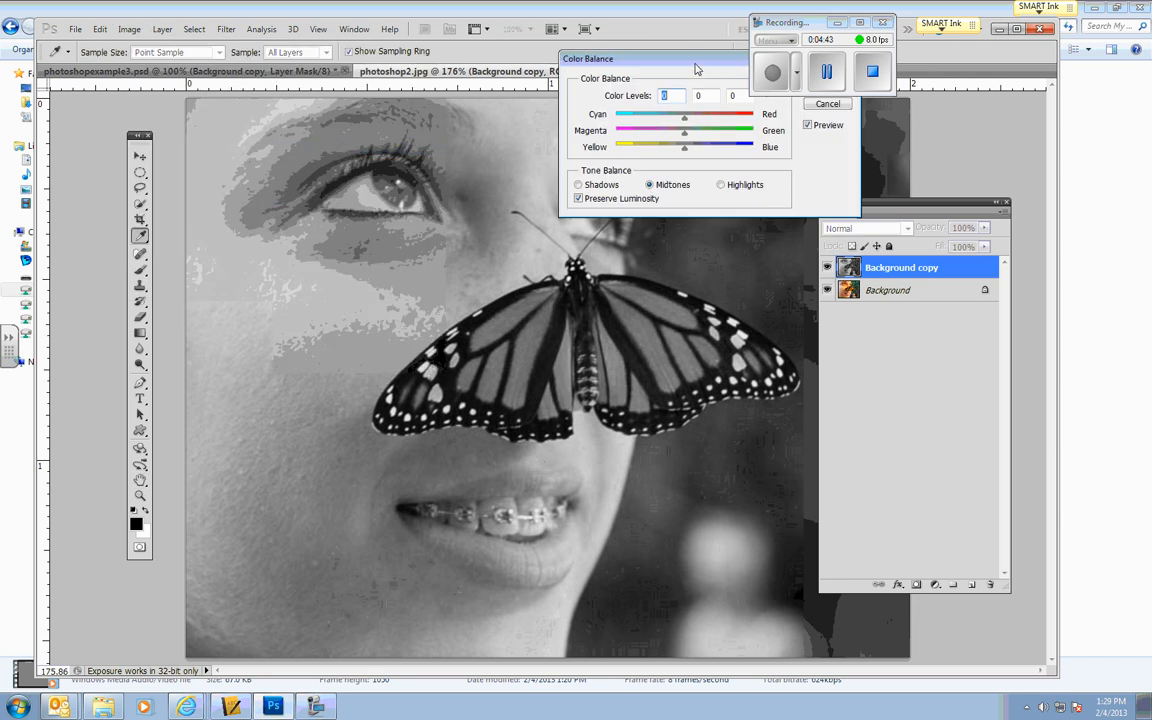
left_click_drag(629, 62, 583, 28)
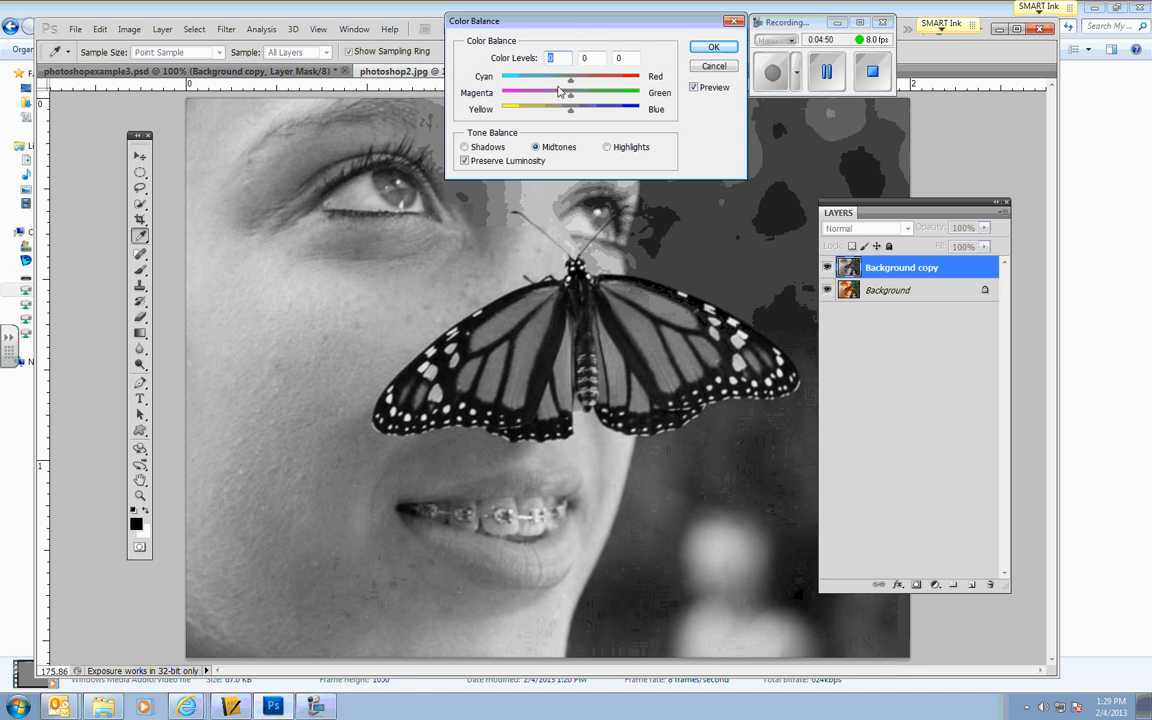
mouse_move(571, 84)
left_mouse_down()
mouse_move(665, 95)
mouse_move(593, 87)
mouse_move(558, 114)
mouse_move(569, 97)
left_mouse_up()
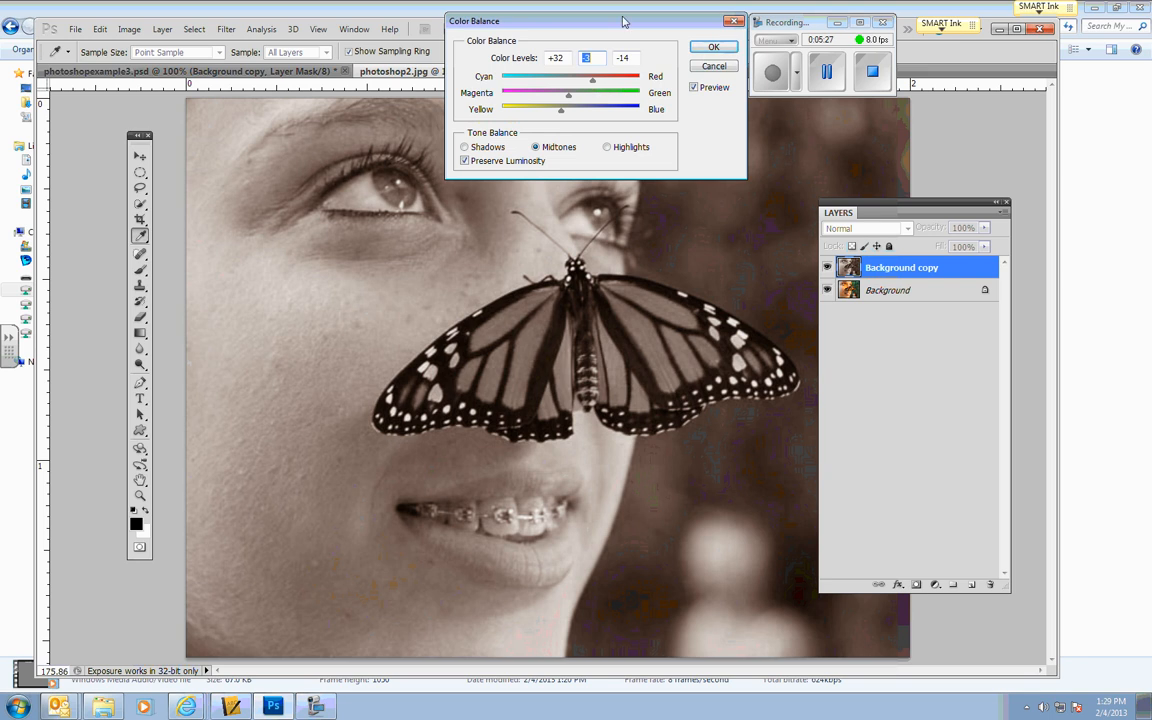
- Try a blue tint on the Background copy layer with Color Balance midtone levels of -75, -36, +15
left_click_drag(617, 22, 645, 13)
left_click_drag(621, 67, 610, 103)
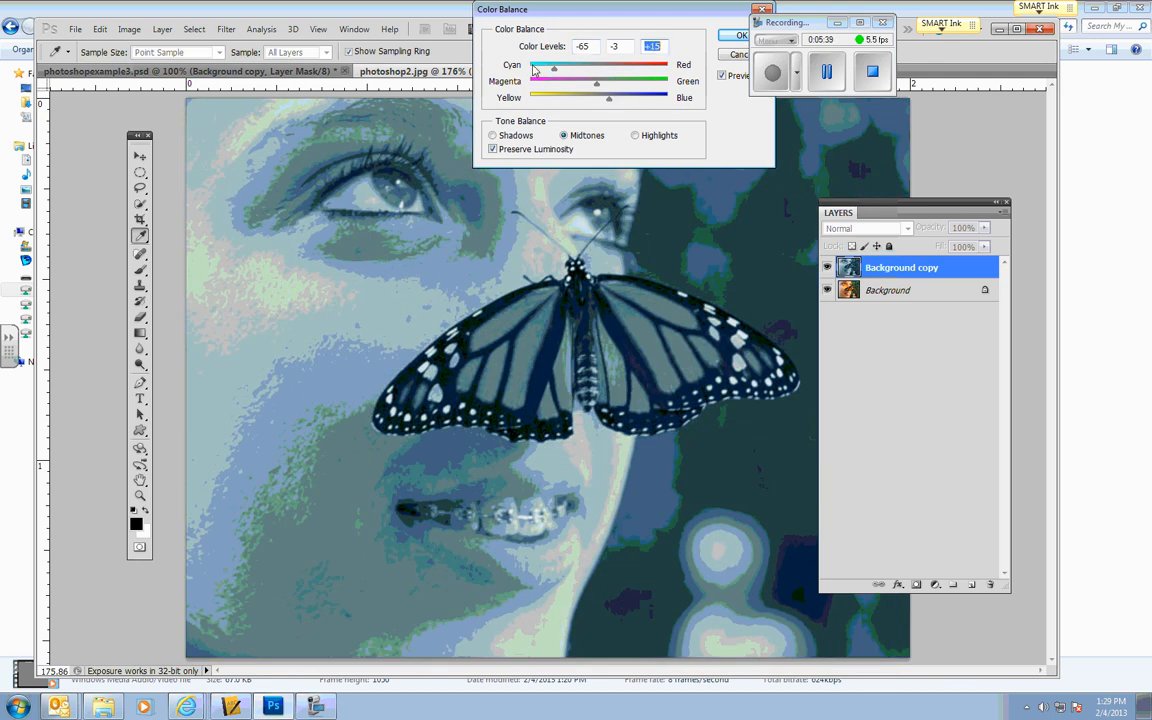
left_click_drag(554, 70, 547, 70)
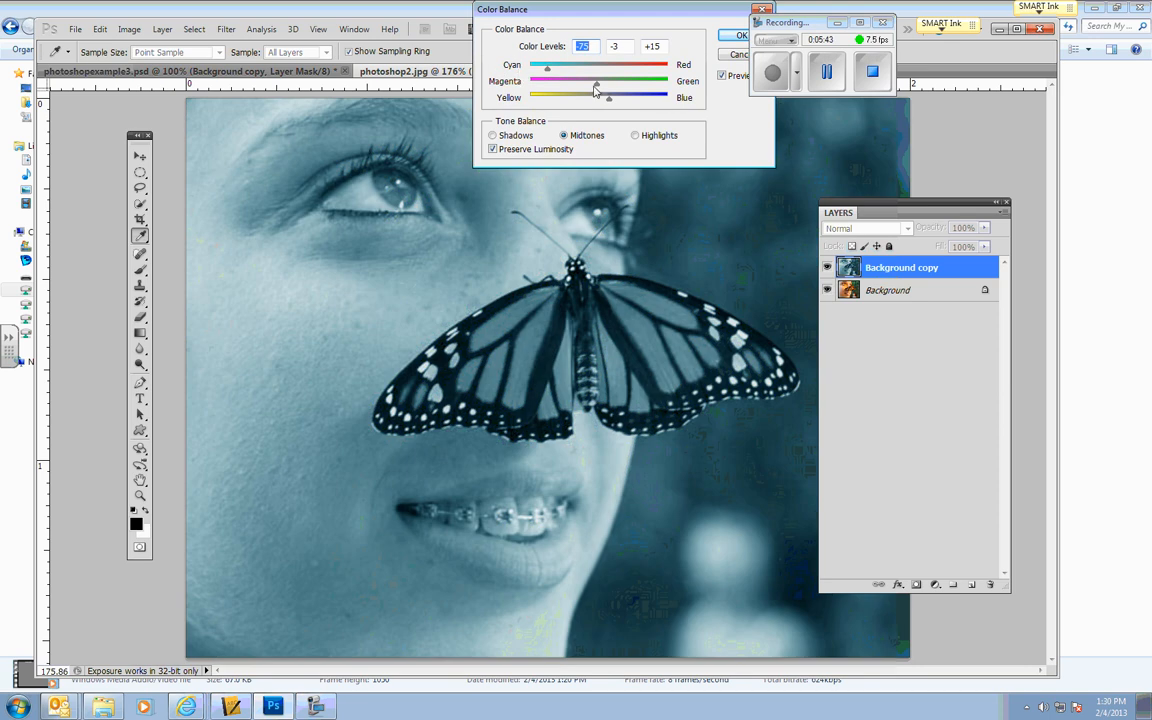
left_click_drag(597, 85, 575, 95)
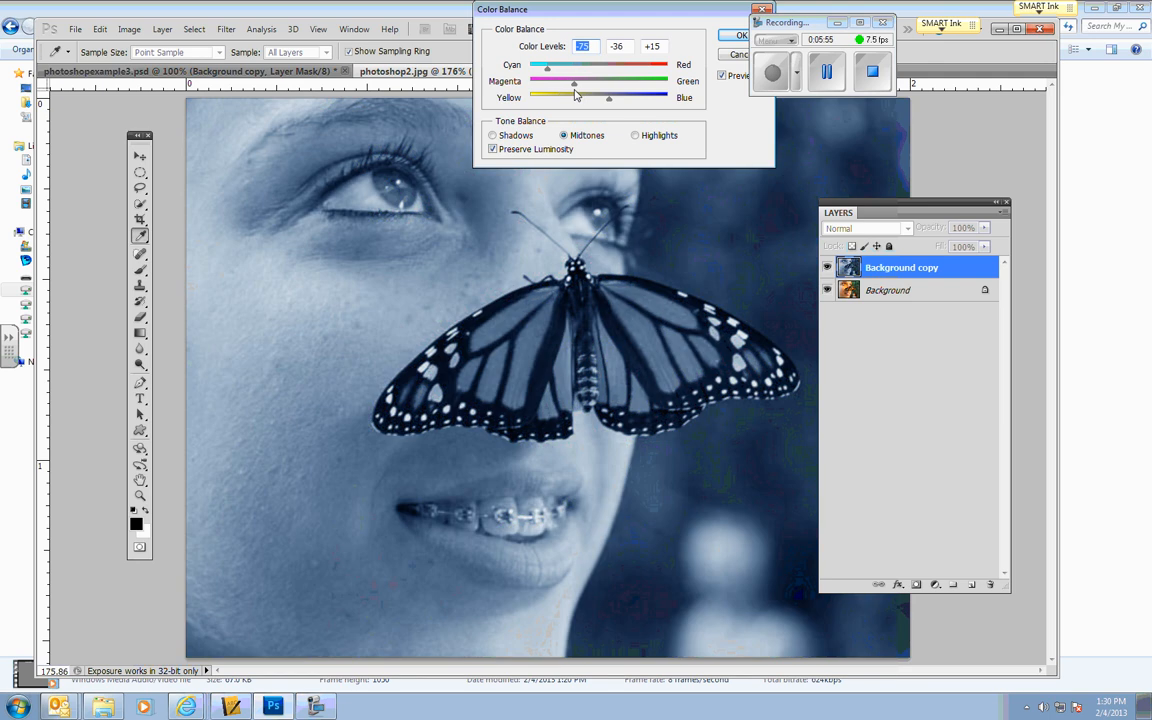
- Set the Color Balance midtone levels to +26, +10, -5 for a sepia tone and apply them to Background copy
mouse_move(575, 95)
left_mouse_down()
mouse_move(606, 93)
mouse_move(546, 71)
mouse_move(617, 76)
mouse_move(607, 90)
mouse_move(548, 95)
mouse_move(596, 105)
left_mouse_up()
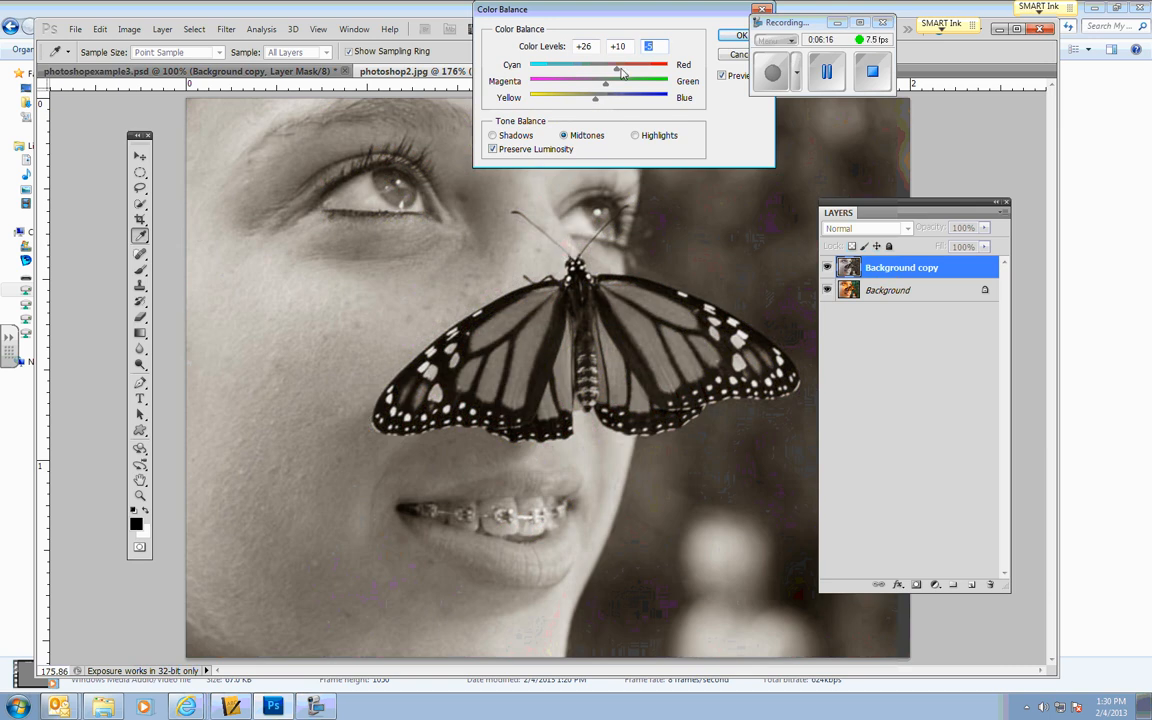
left_click_drag(666, 11, 636, 11)
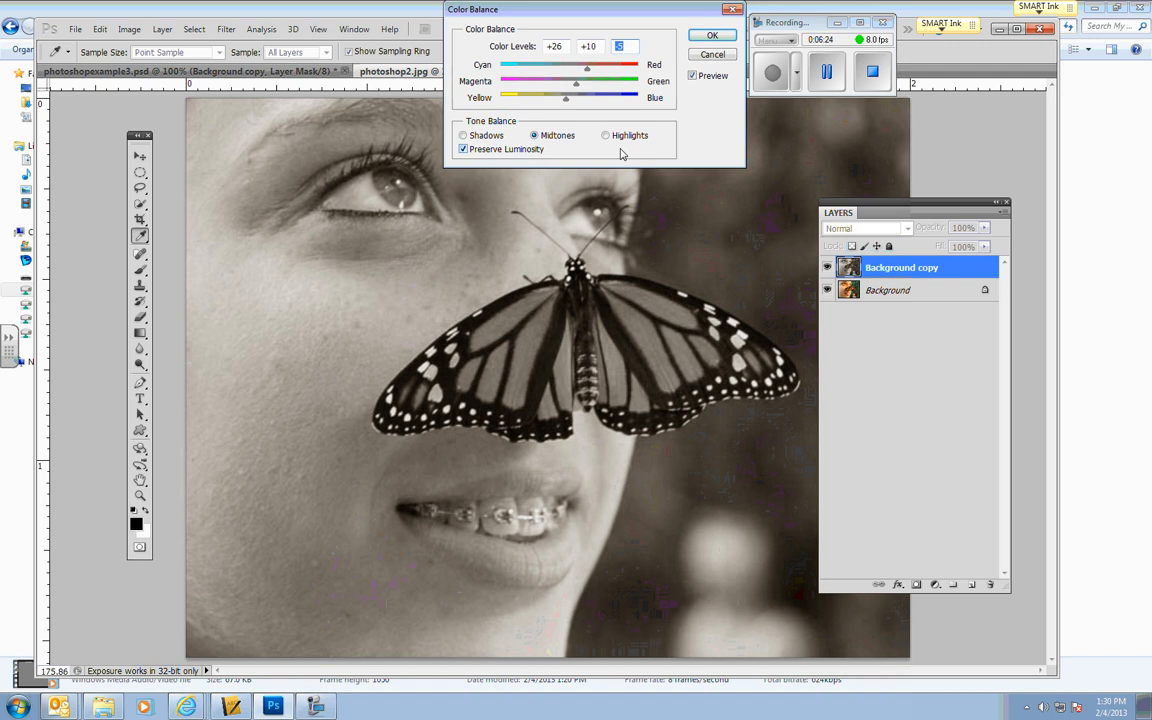
left_click(713, 36)
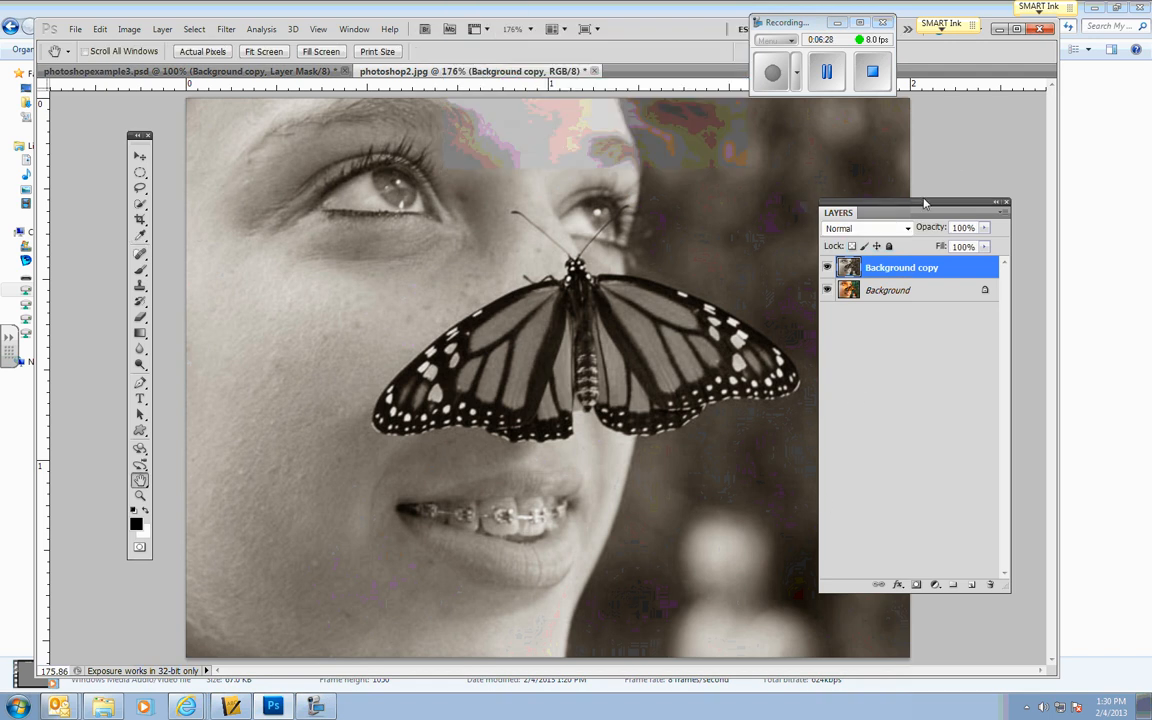
- Compare the sepia Background copy with the color Background layer by hiding the copy and showing it again
left_click(885, 292)
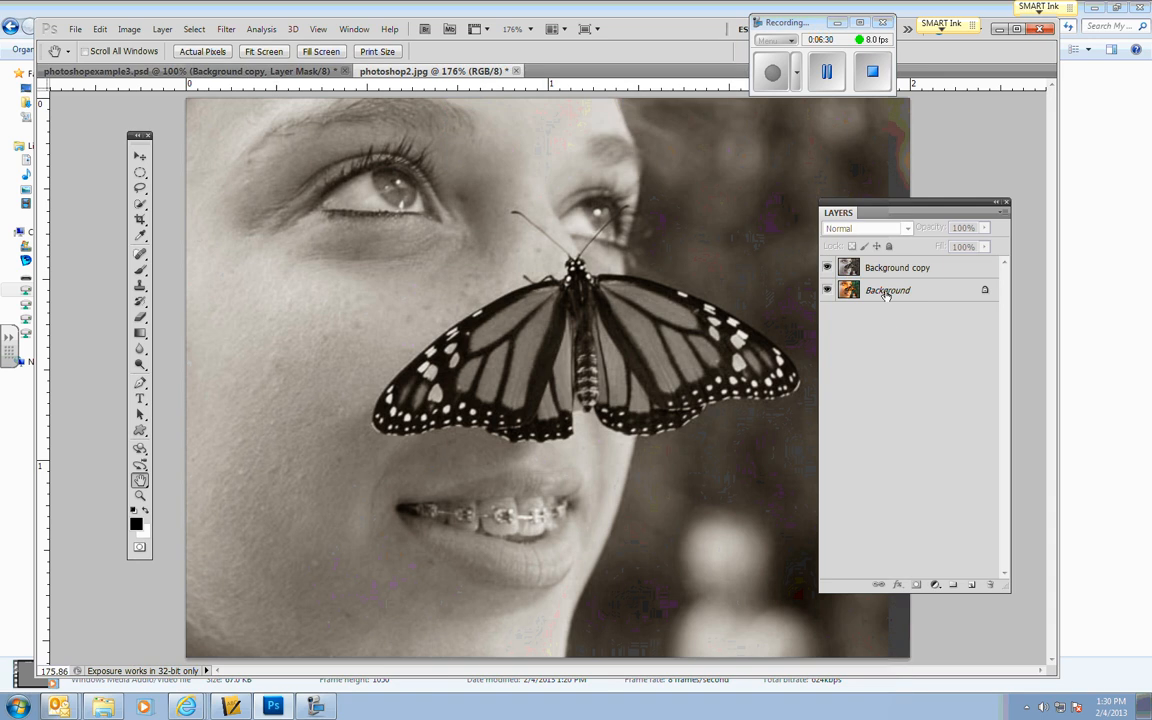
left_click(838, 268)
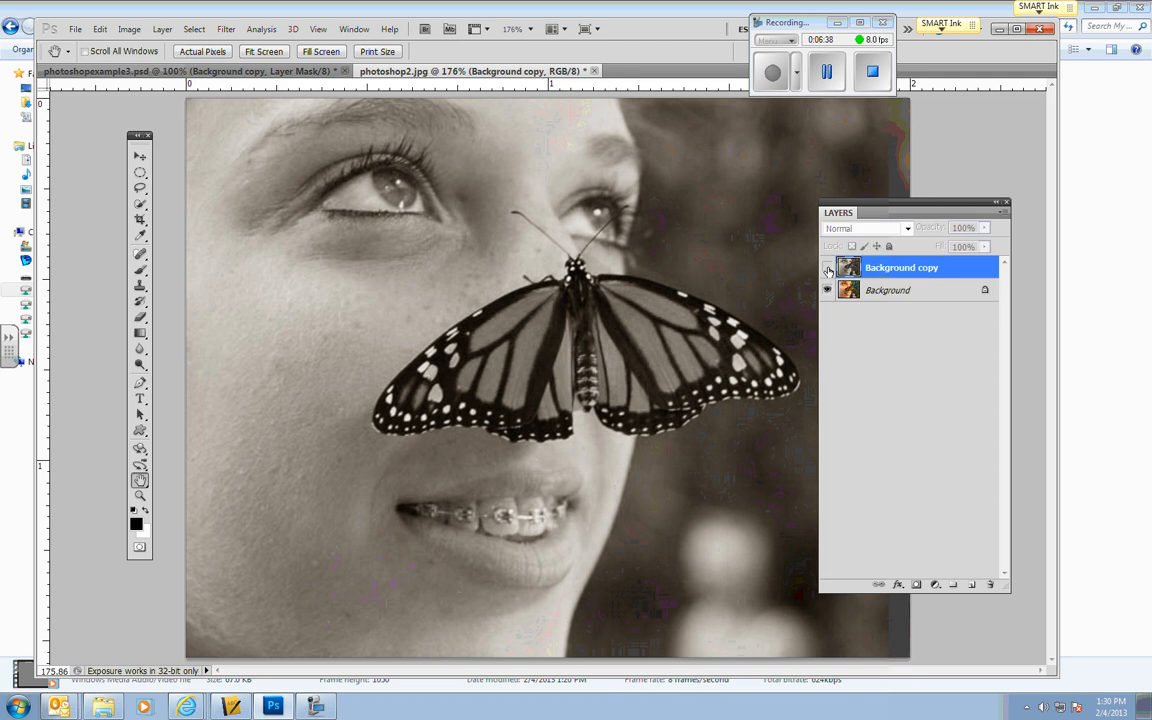
left_click(827, 268)
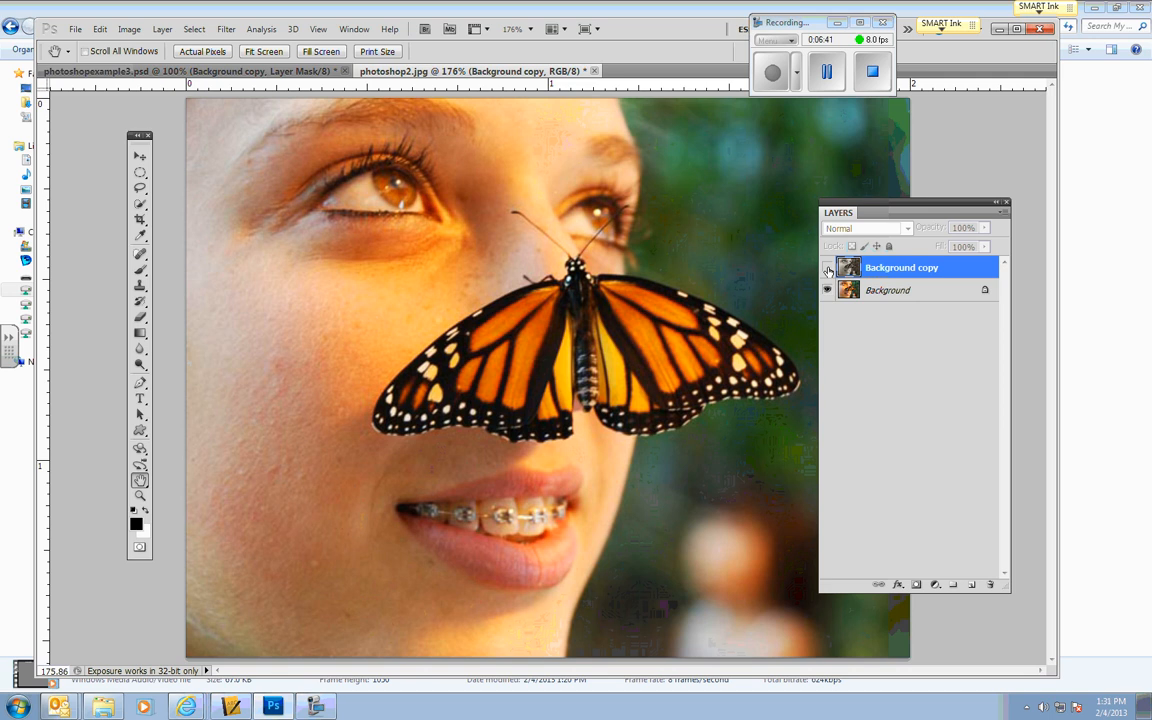
left_click(827, 268)
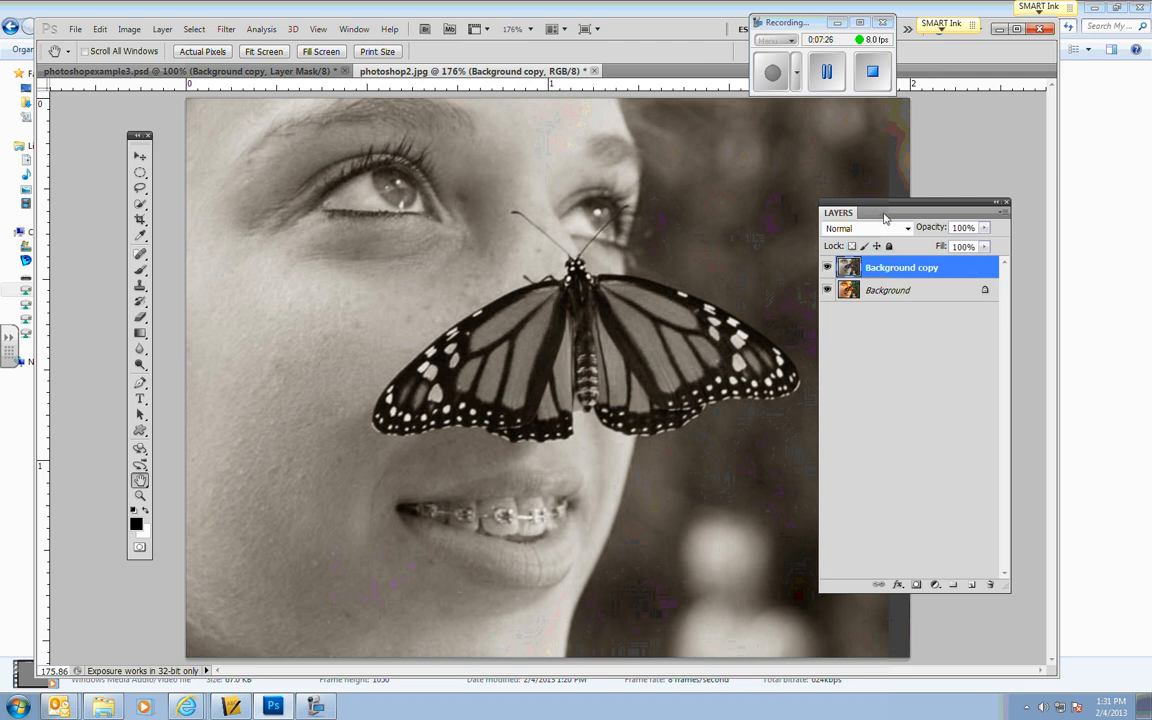
- Add a layer mask to the Background copy layer, and reposition the Layers panel over the photo's dark background
left_click_drag(894, 211, 786, 112)
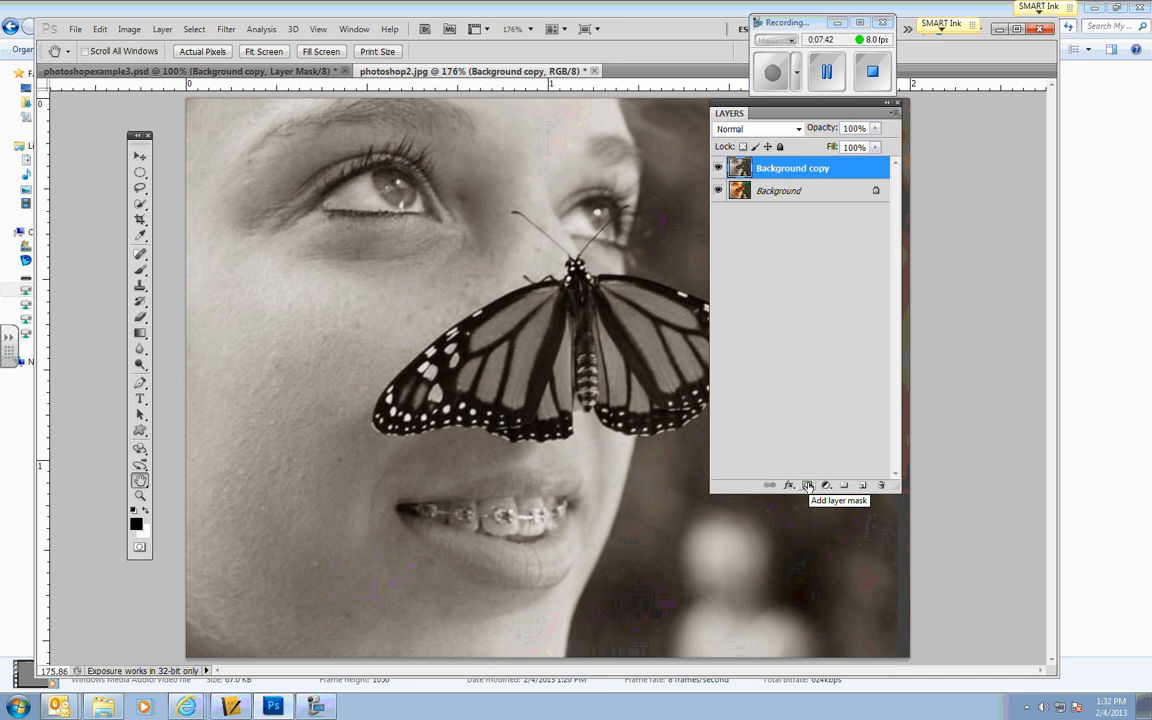
left_click(807, 486)
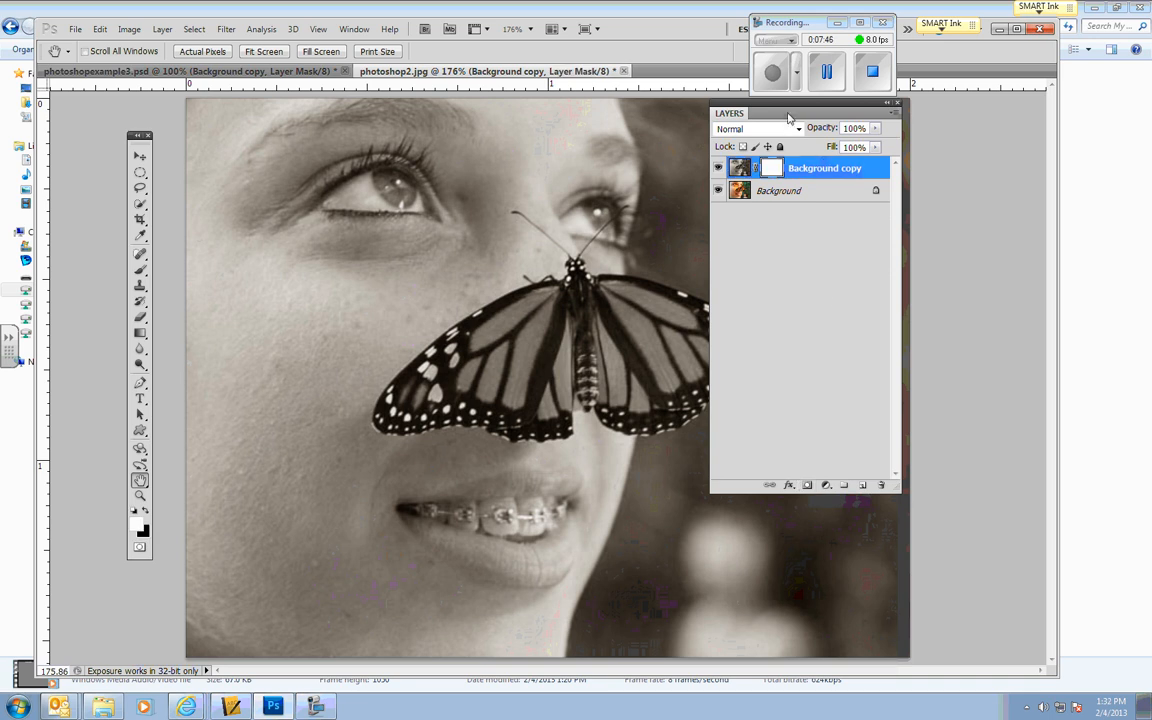
left_click_drag(716, 105, 729, 158)
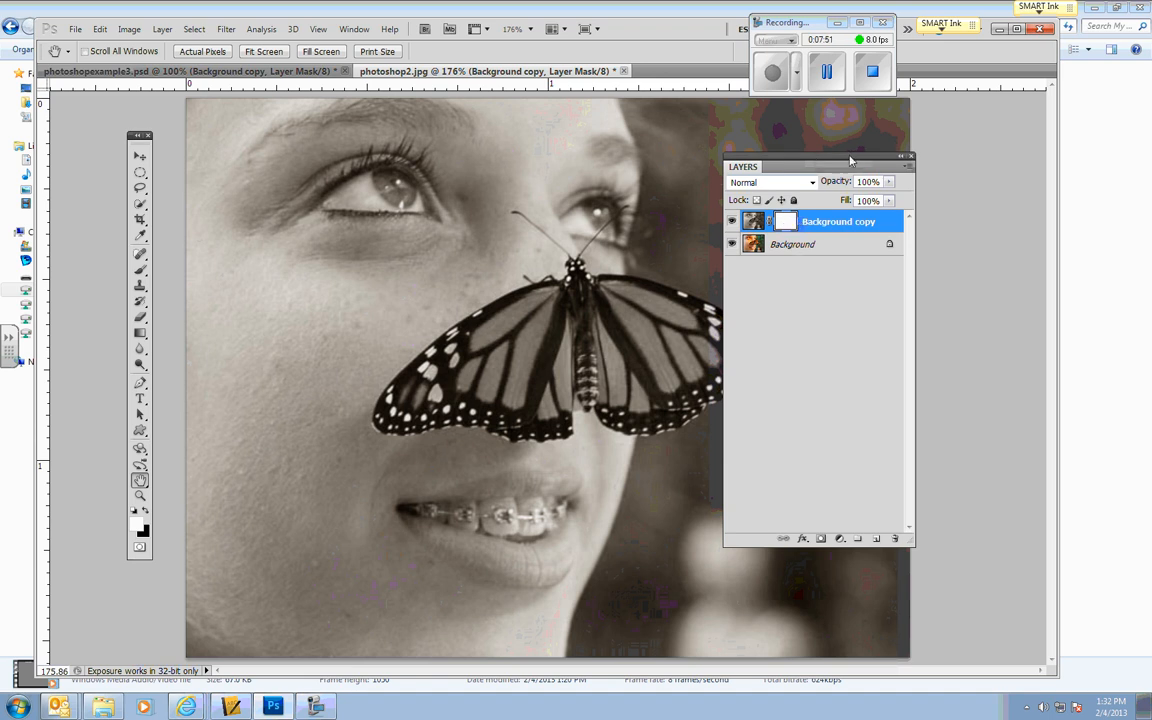
left_click_drag(817, 167, 917, 147)
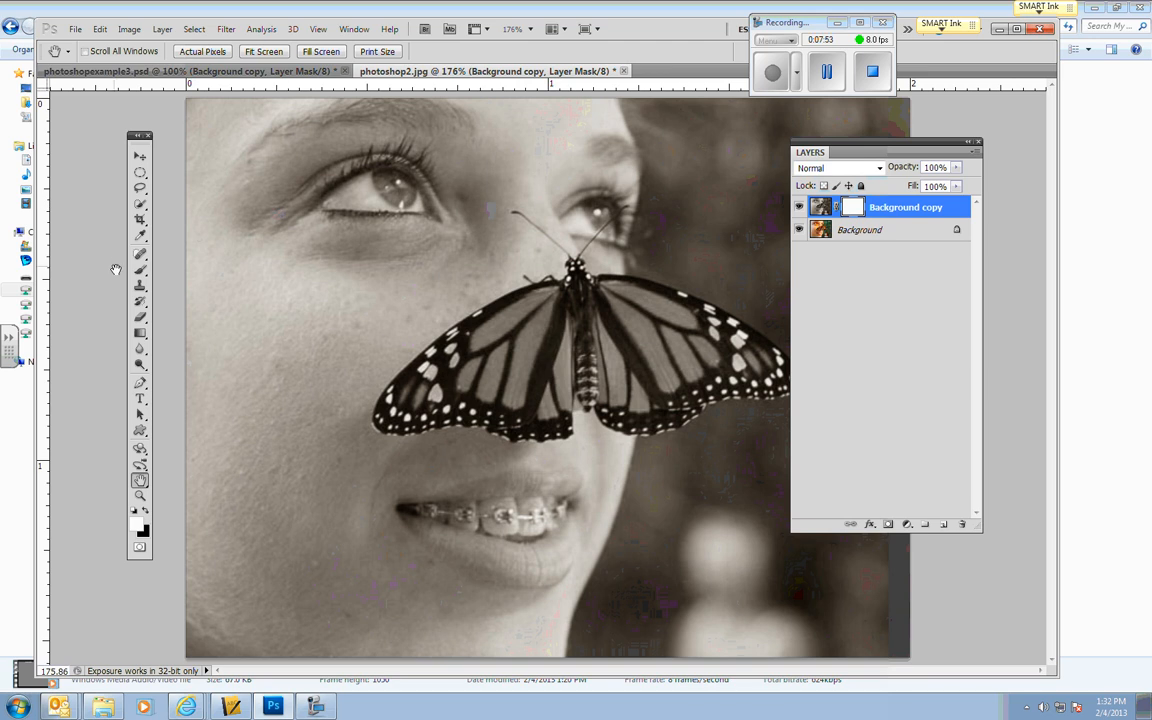
- Activate the Eraser tool for the layer mask and reposition the tool palette over the edge of the face
left_click_drag(139, 135, 216, 172)
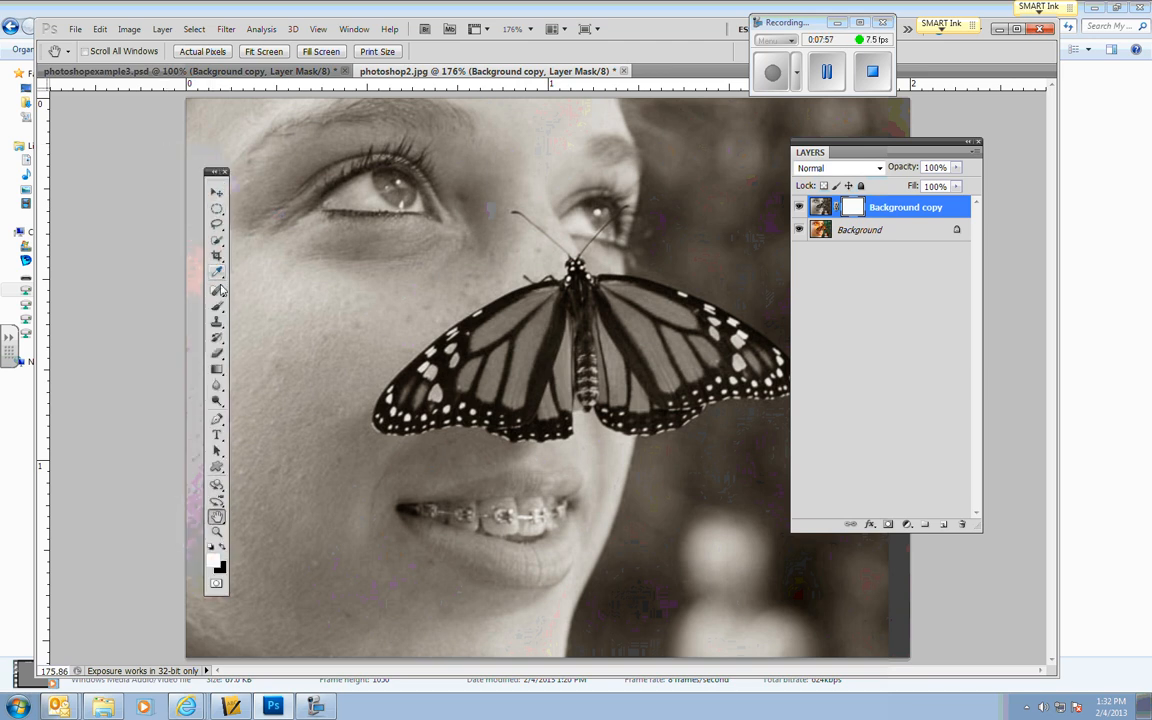
left_click(219, 355)
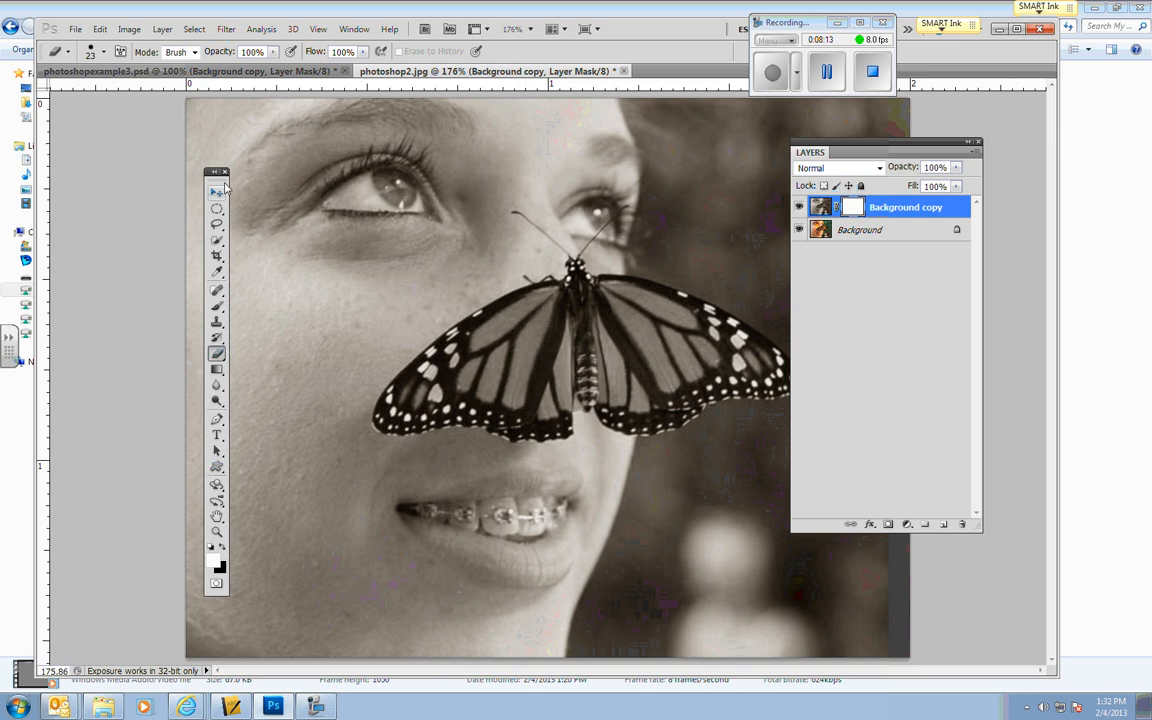
left_click_drag(222, 173, 225, 119)
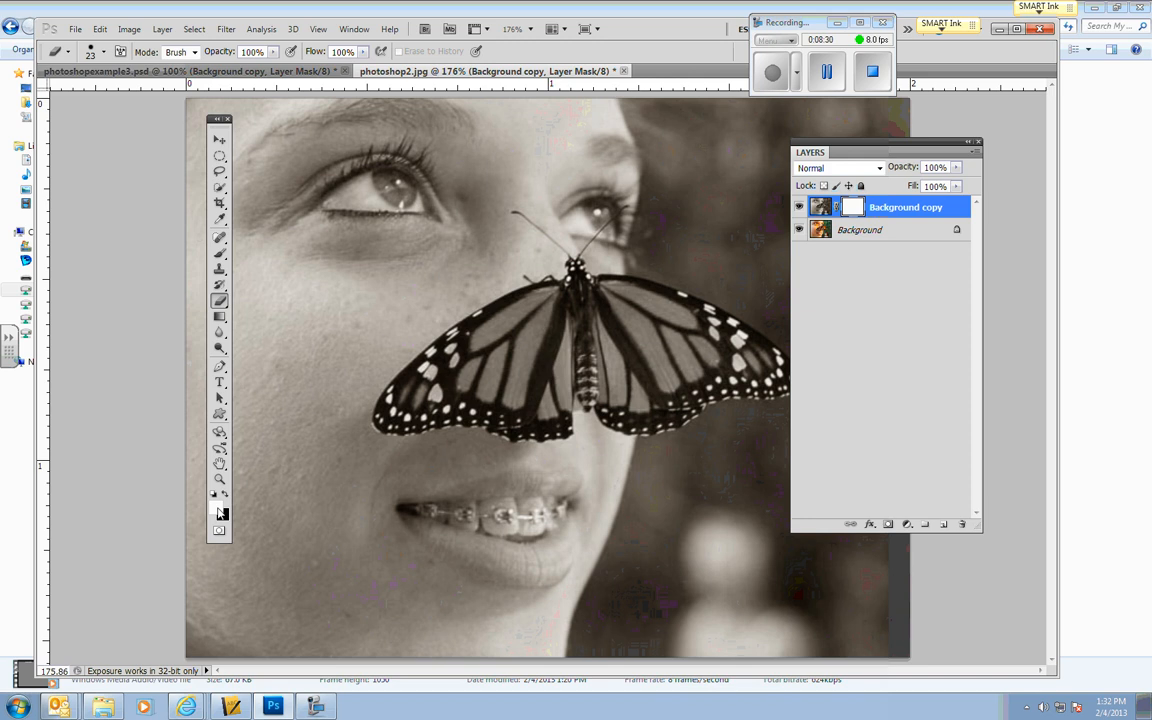
- Set the foreground color to the near-white fcf9f9, moving the Color Picker clear of the recording controls to confirm it
left_click(221, 513)
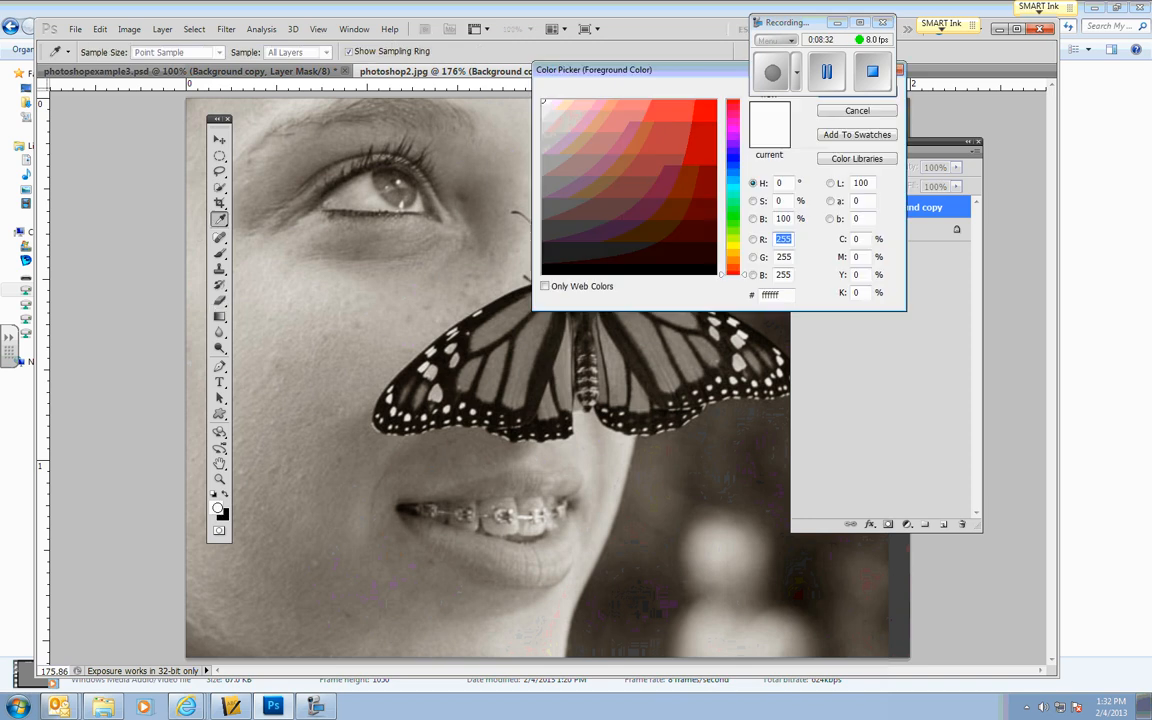
left_click(544, 102)
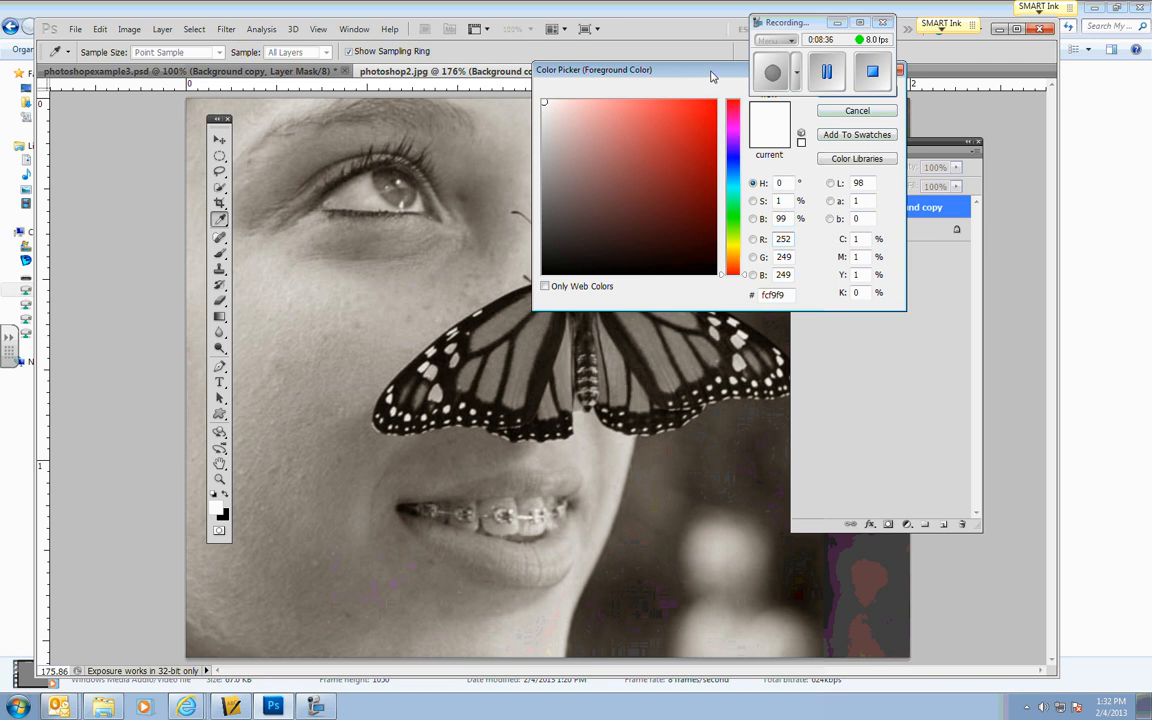
left_click_drag(641, 67, 656, 129)
left_click(843, 148)
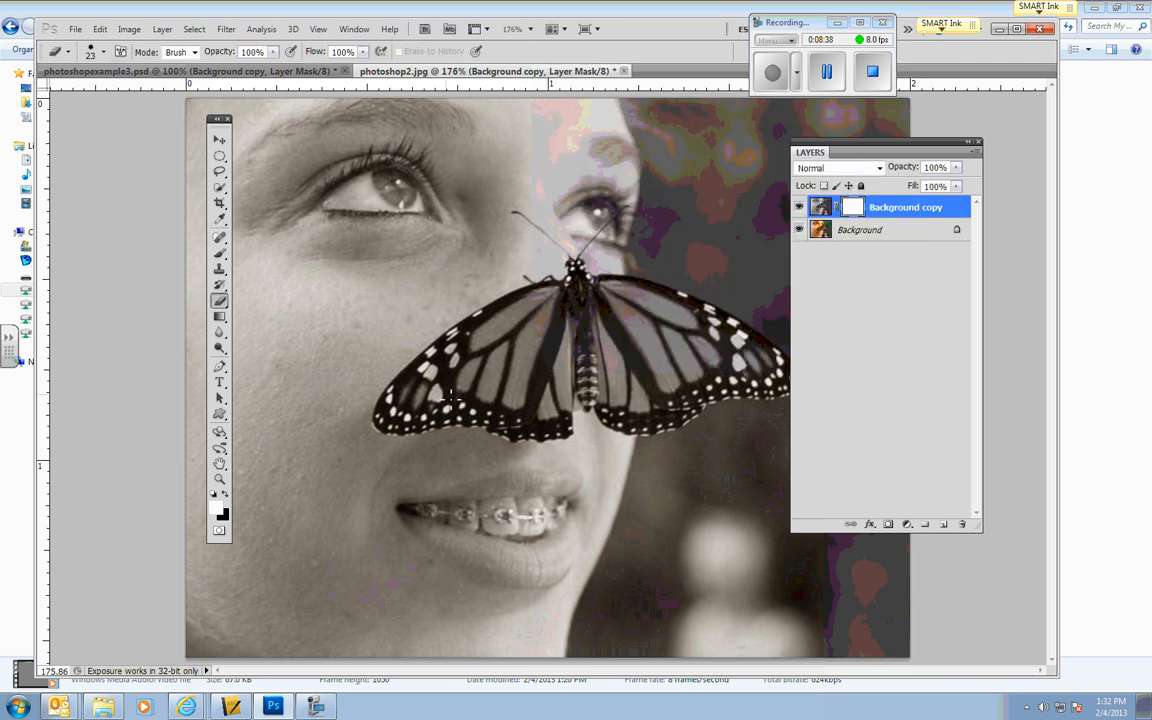
- Set the background color to the near-black 020202, and swap the two colors, leaving white as the foreground
left_click(224, 518)
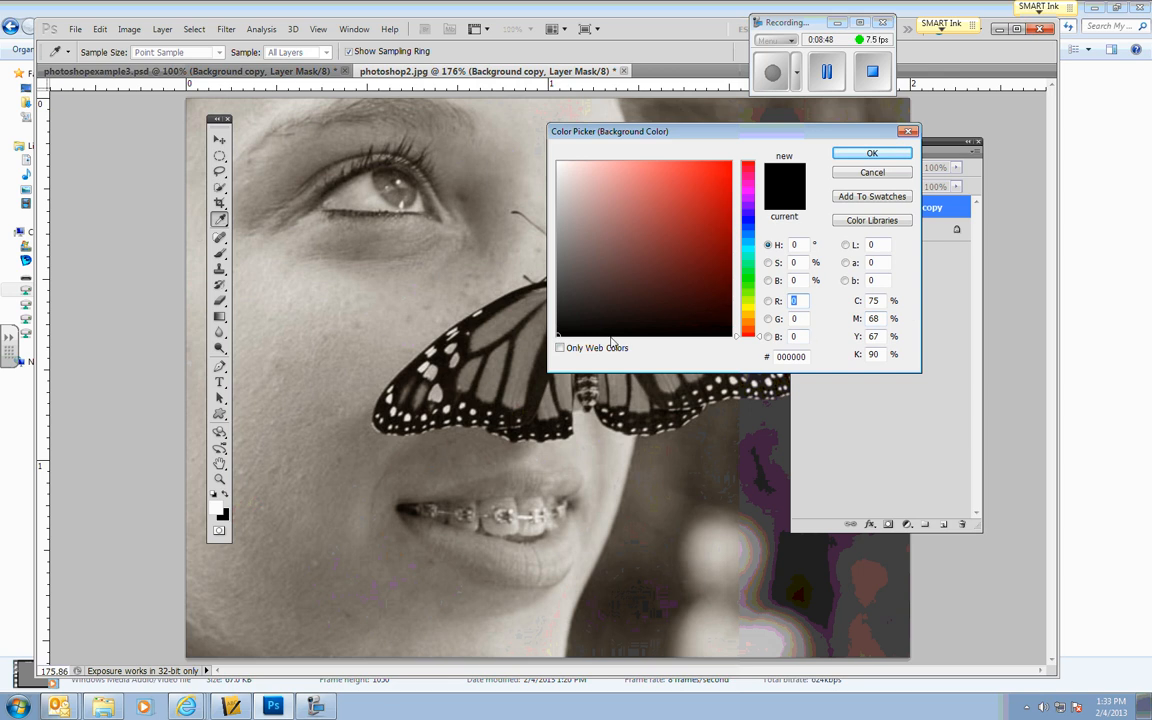
left_click(558, 334)
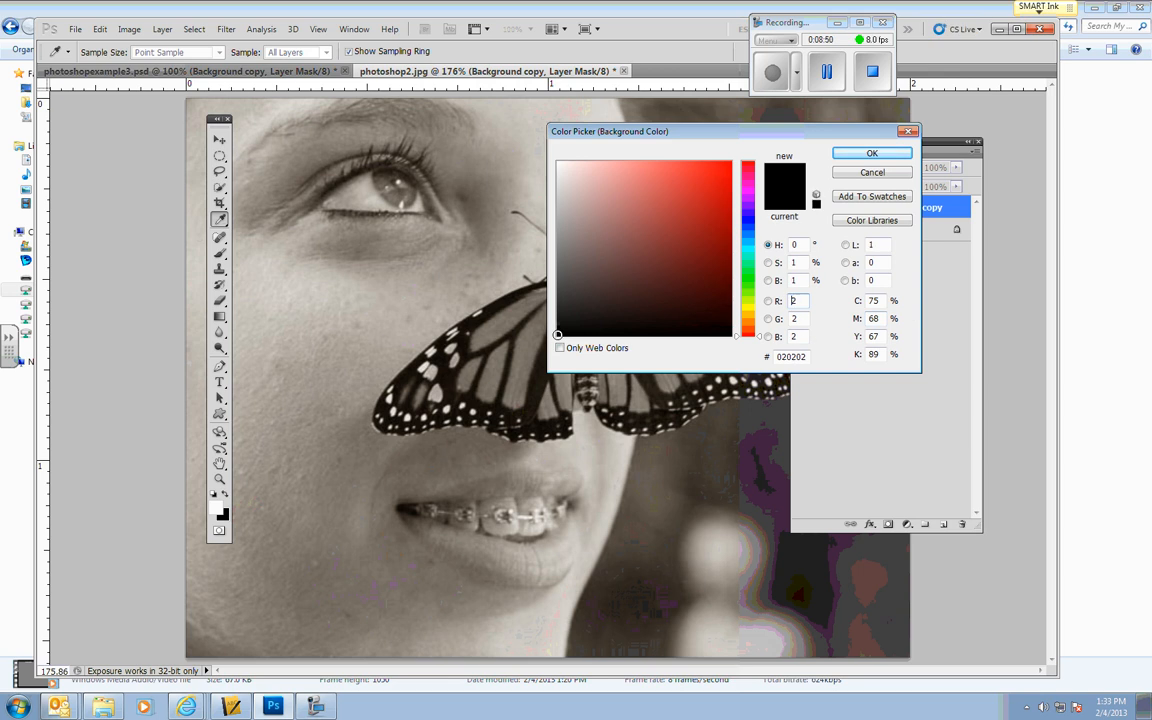
left_click(872, 155)
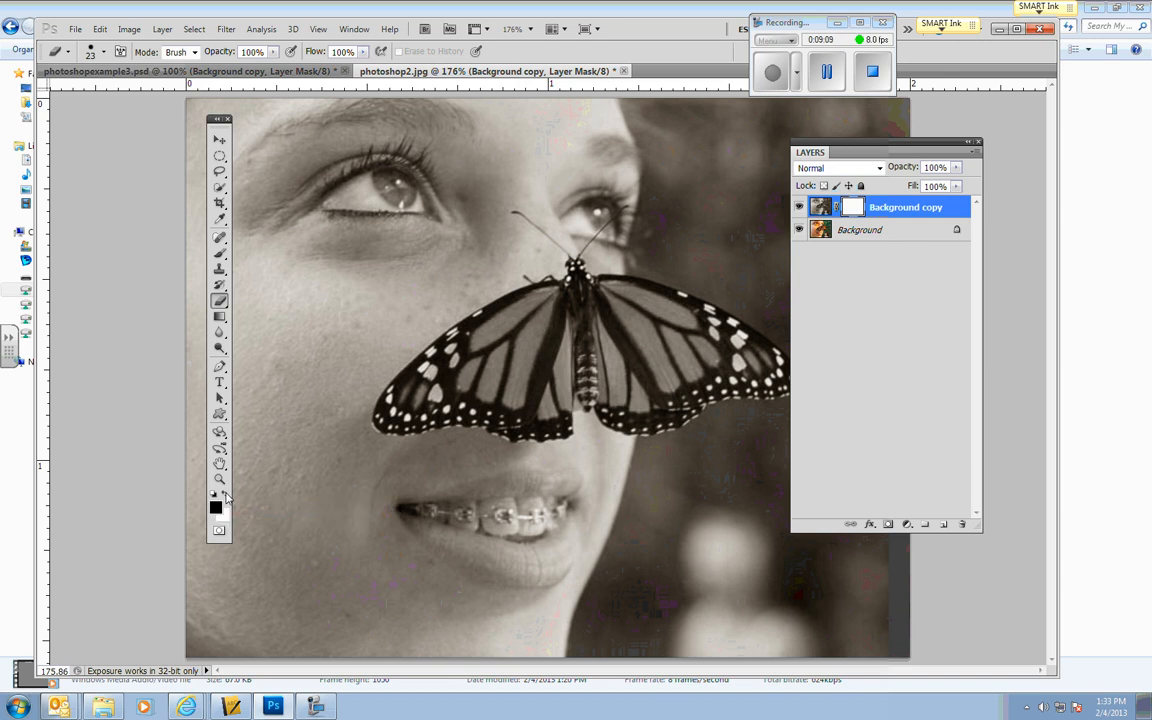
left_click(226, 497)
left_click(226, 497)
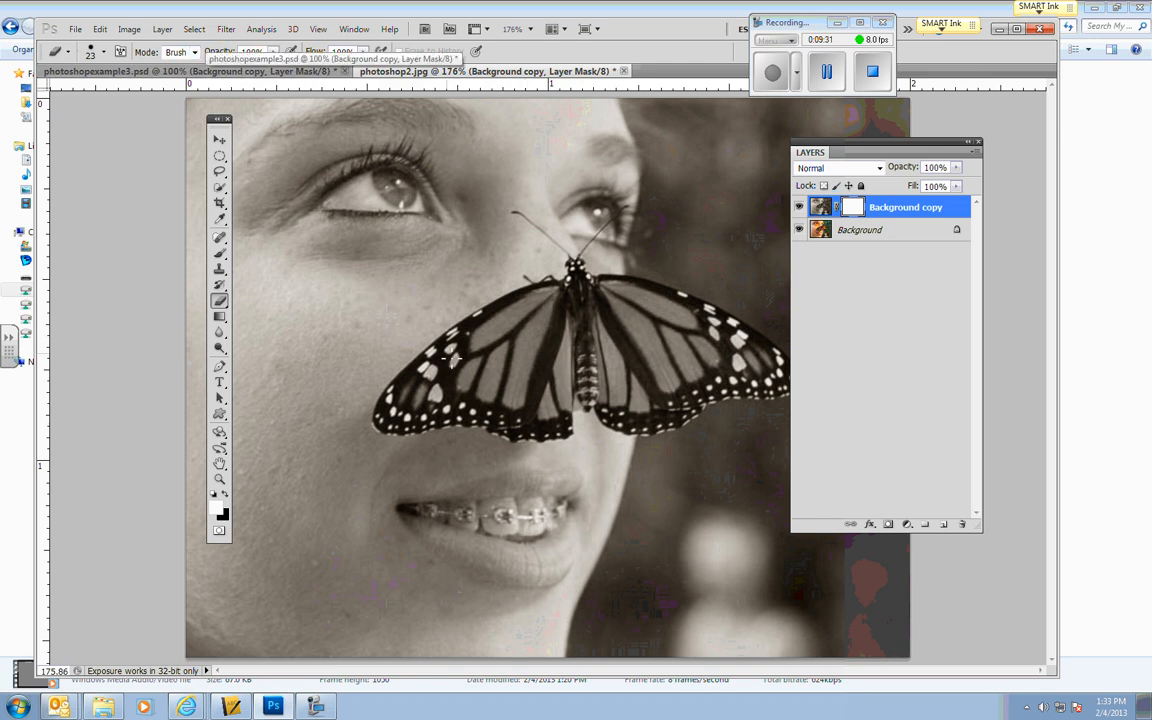
- Set the Eraser brush to a size of 28 px with 51% hardness
left_click(94, 46)
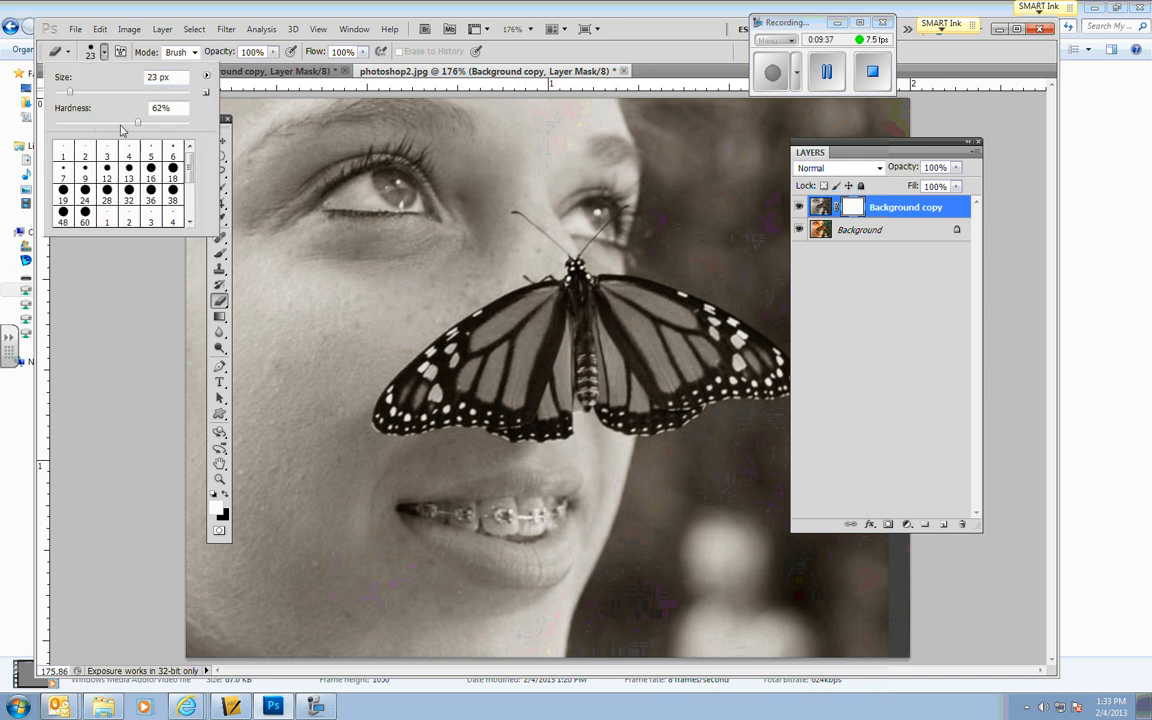
mouse_move(130, 122)
left_mouse_down()
mouse_move(104, 123)
mouse_move(123, 123)
left_mouse_up()
left_click_drag(70, 92, 129, 93)
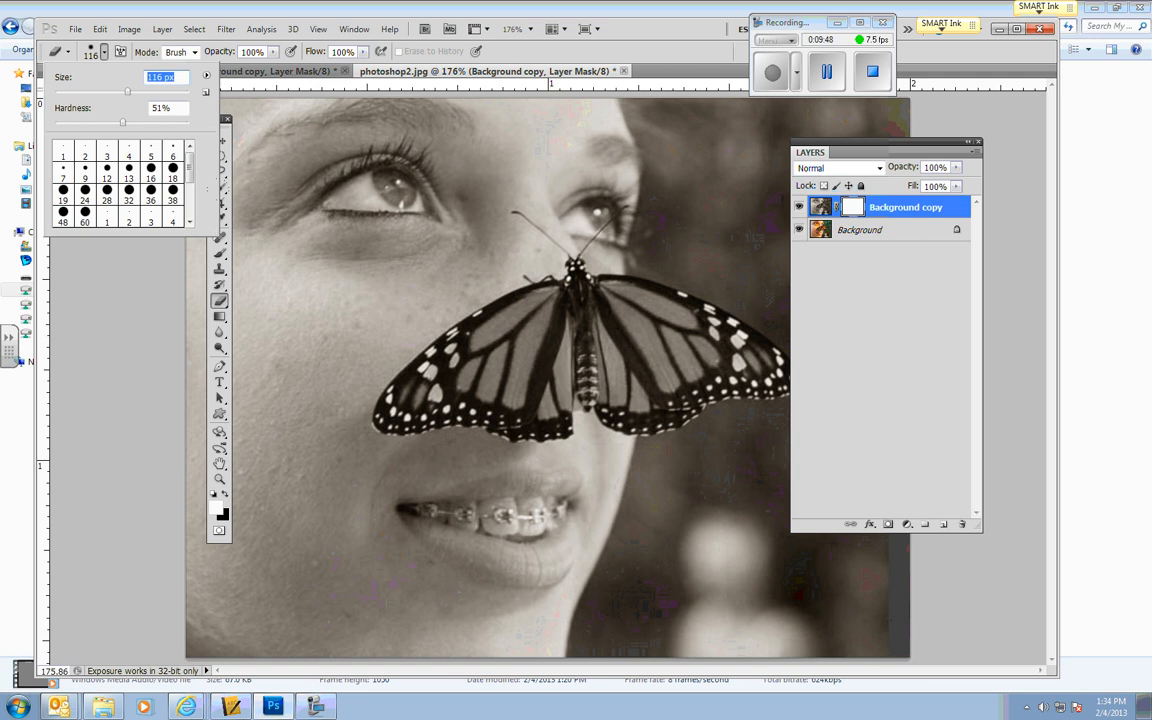
left_click_drag(87, 92, 96, 92)
left_click(80, 92)
left_click(66, 92)
left_click(73, 93)
left_click(686, 37)
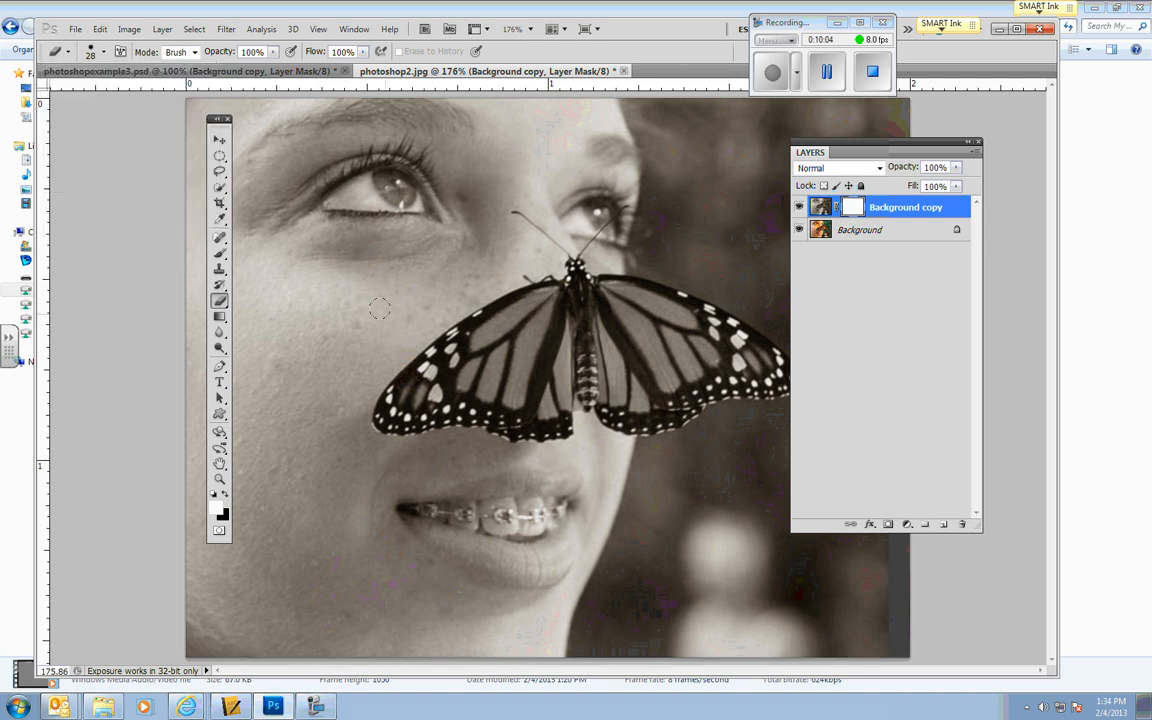
right_click(383, 380)
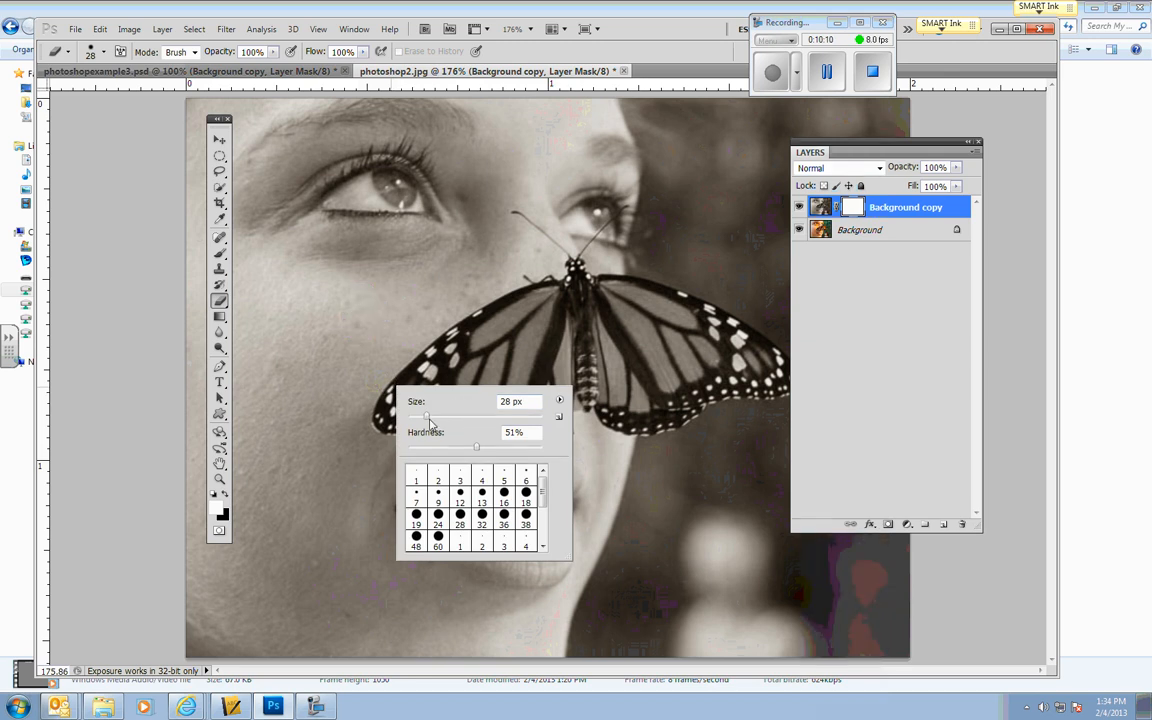
left_click(98, 252)
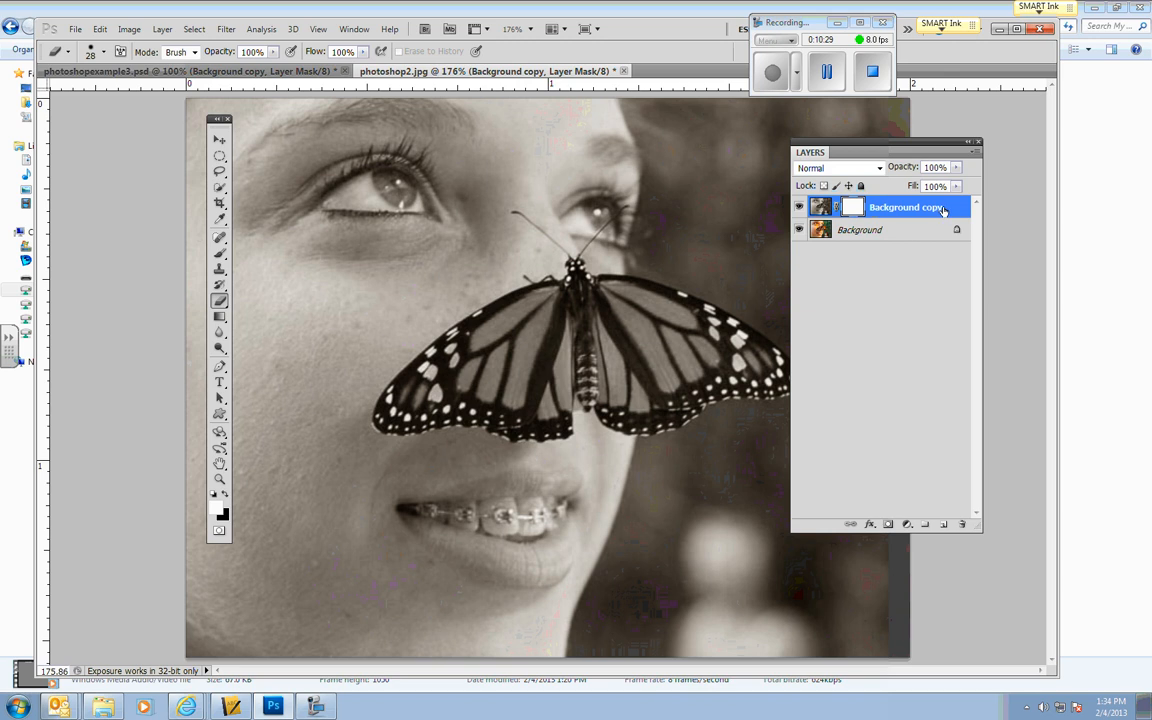
- Make the Background copy's layer mask active and erase over both butterfly wings and the body to reveal their color
left_click(821, 207)
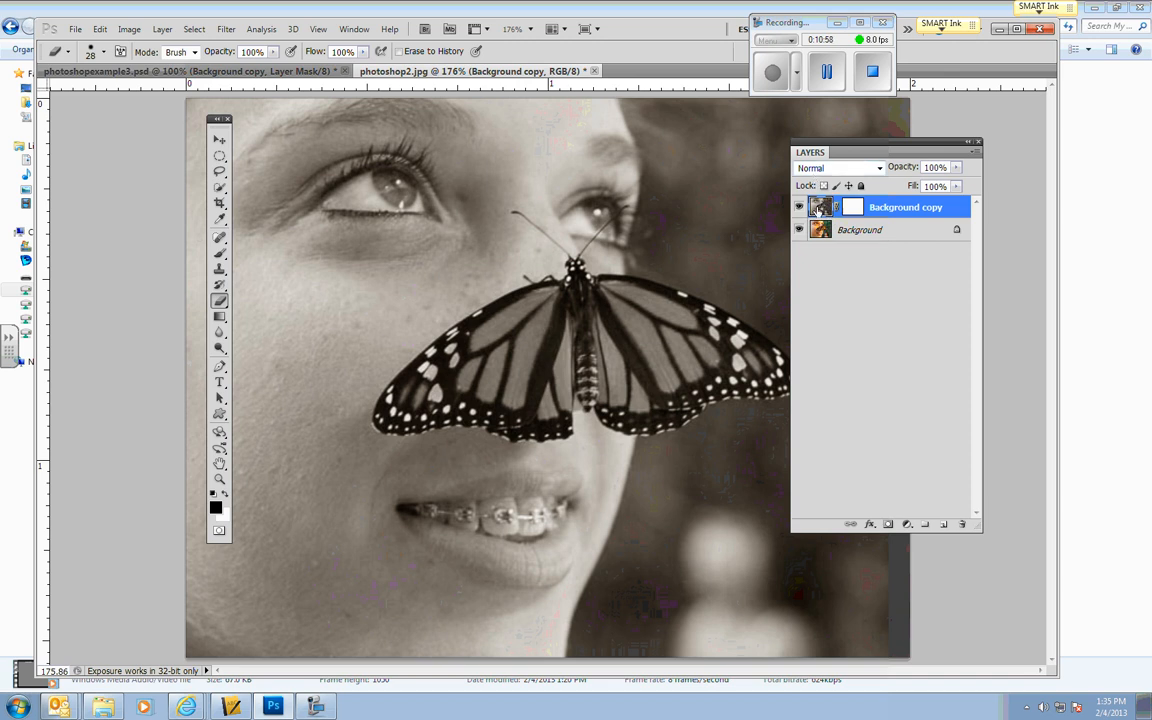
left_click(852, 209)
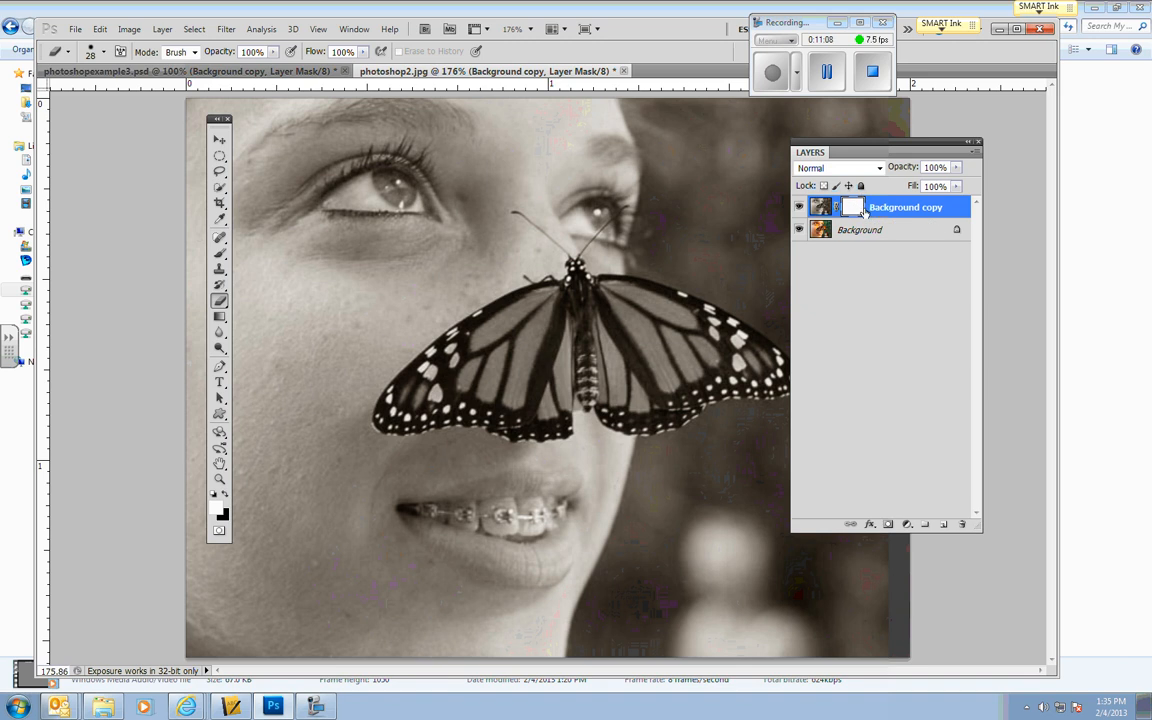
left_click(484, 398)
left_click(513, 401)
left_click(546, 405)
mouse_move(548, 408)
left_mouse_down()
mouse_move(551, 292)
mouse_move(456, 280)
mouse_move(362, 350)
mouse_move(478, 356)
mouse_move(490, 388)
mouse_move(526, 345)
mouse_move(417, 395)
mouse_move(428, 371)
left_mouse_up()
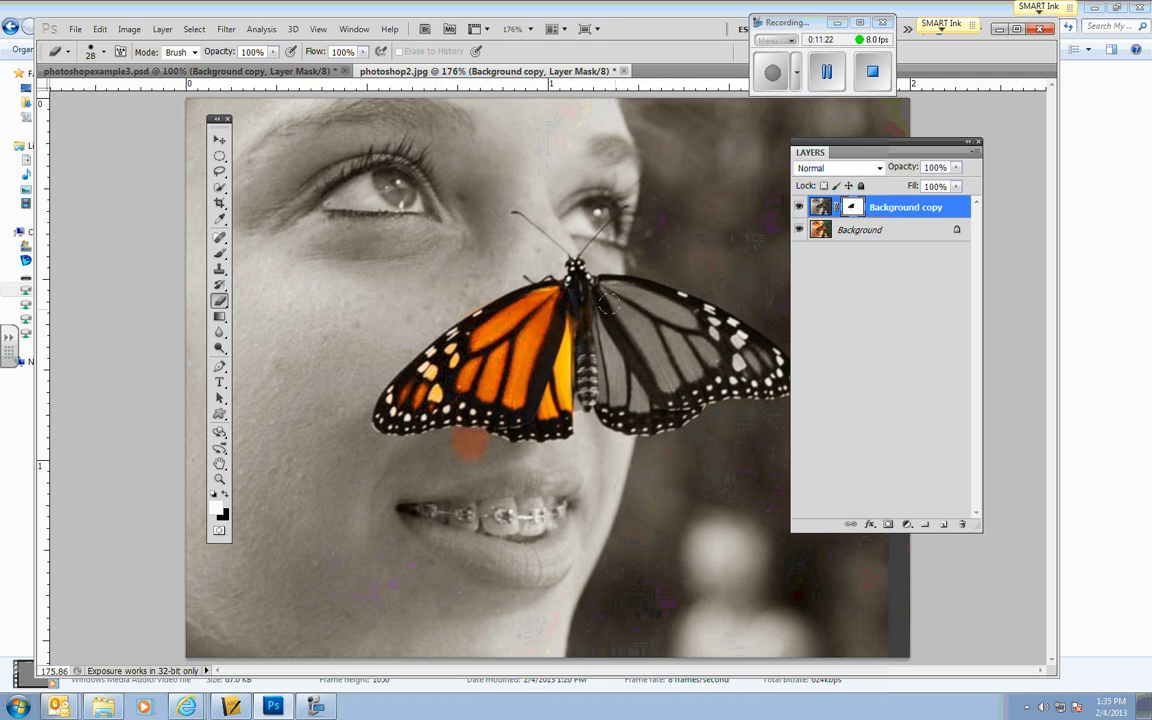
mouse_move(549, 262)
left_mouse_down()
mouse_move(670, 316)
mouse_move(716, 358)
mouse_move(665, 385)
mouse_move(612, 340)
mouse_move(620, 371)
mouse_move(662, 340)
mouse_move(757, 366)
left_mouse_up()
left_click_drag(682, 341, 573, 314)
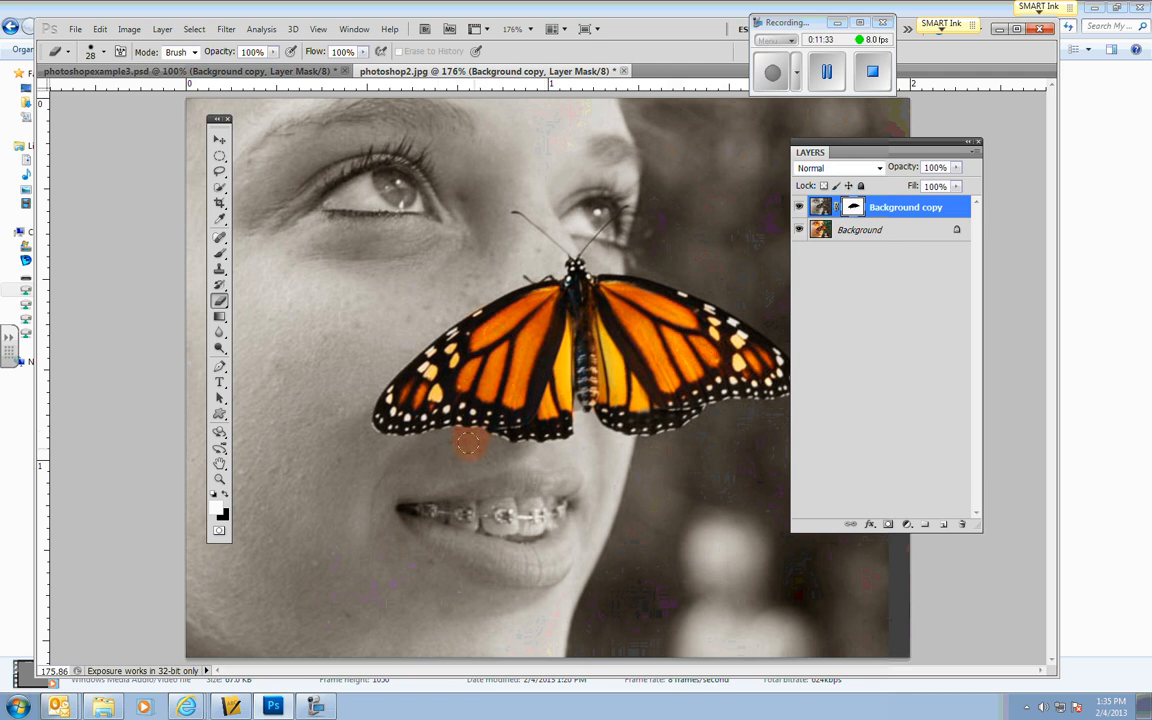
- Erase a patch between the left wing and the upper lip, and restore its sepia tone with the foreground and background colors swapped
left_click_drag(463, 451, 427, 484)
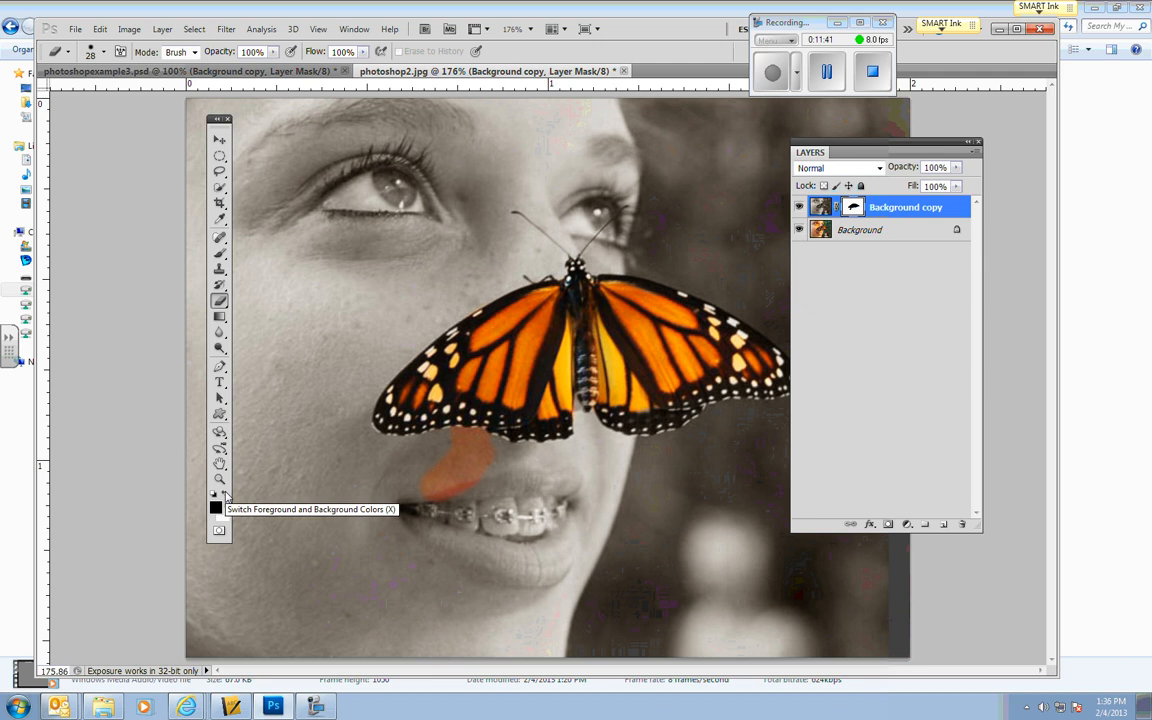
left_click(226, 495)
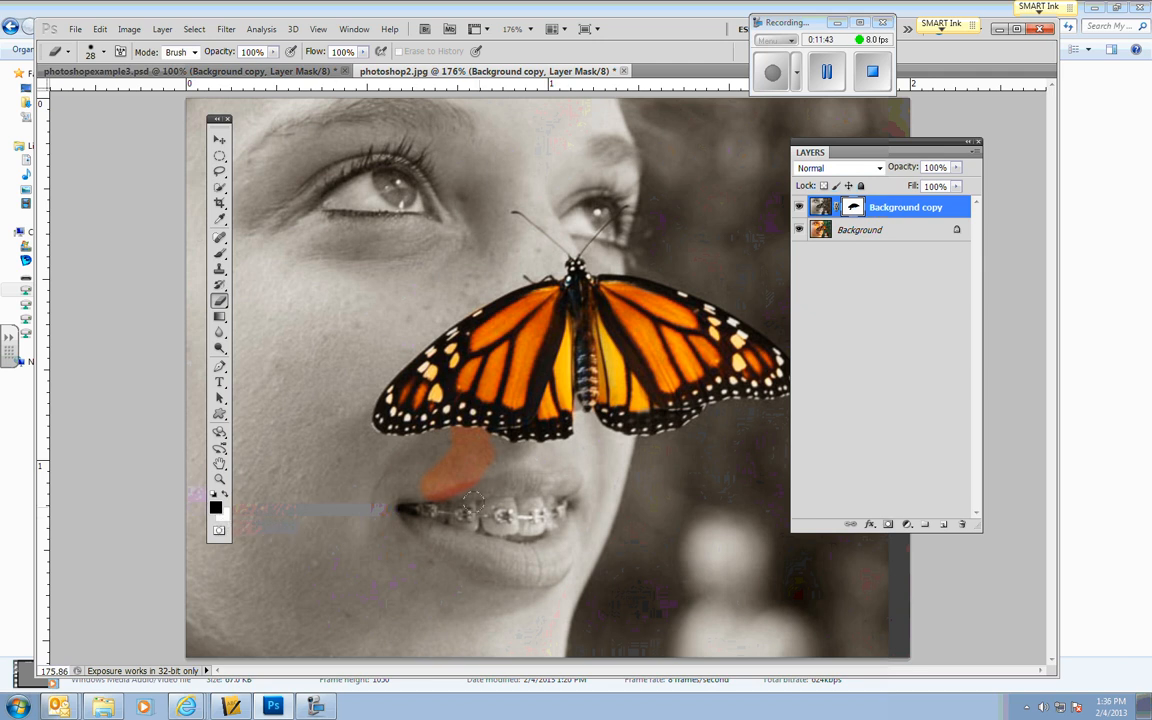
mouse_move(412, 483)
left_mouse_down()
mouse_move(478, 482)
mouse_move(440, 474)
mouse_move(486, 458)
mouse_move(449, 474)
mouse_move(440, 455)
mouse_move(470, 445)
mouse_move(455, 440)
mouse_move(465, 436)
left_mouse_up()
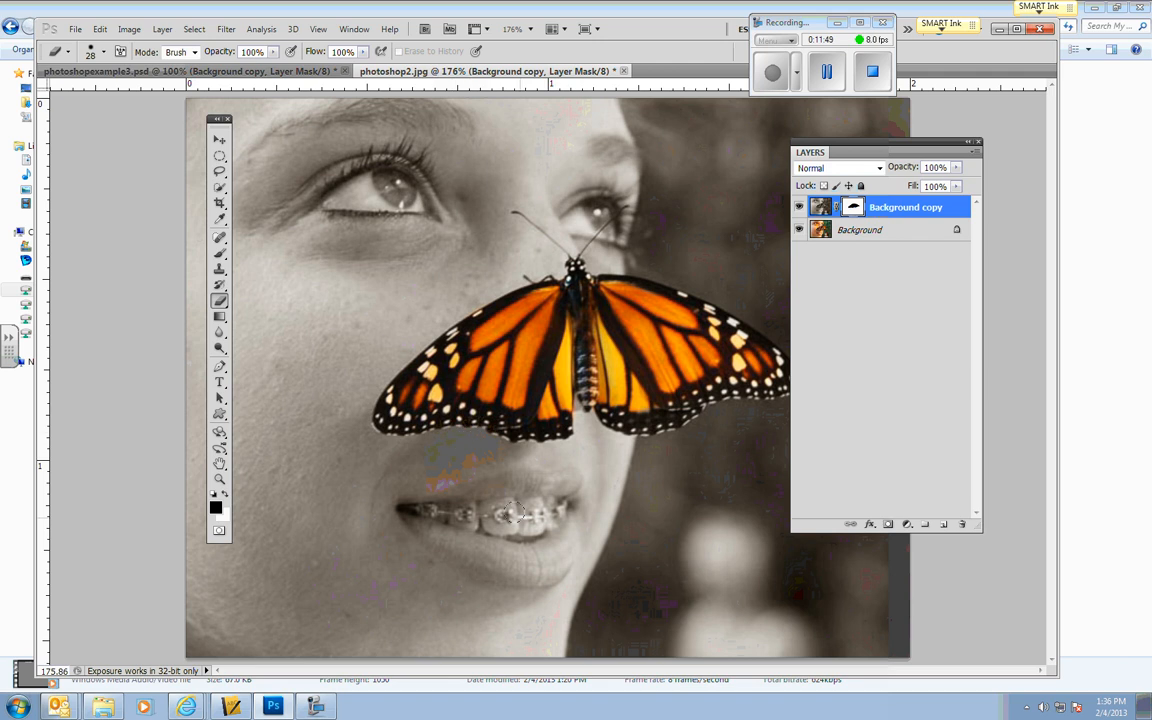
- Erase the mask over both irises with white as the foreground to reveal their color, and switch the foreground back to black
key("x")
left_click_drag(378, 182, 396, 185)
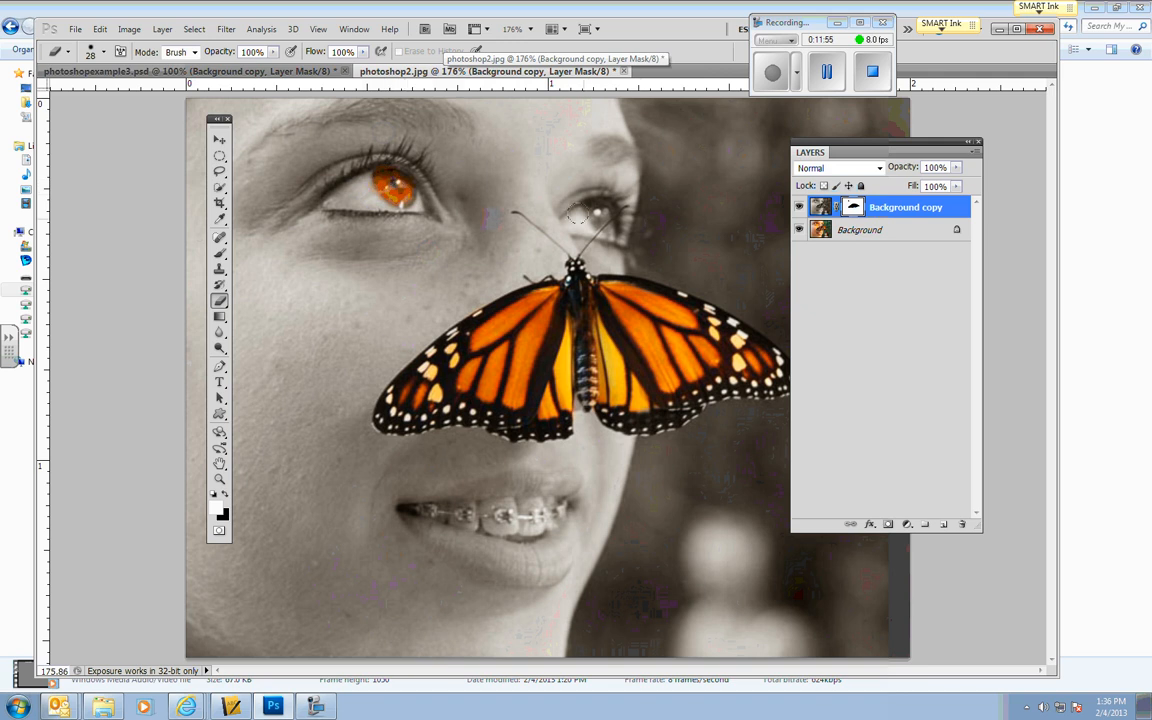
left_click_drag(591, 207, 597, 212)
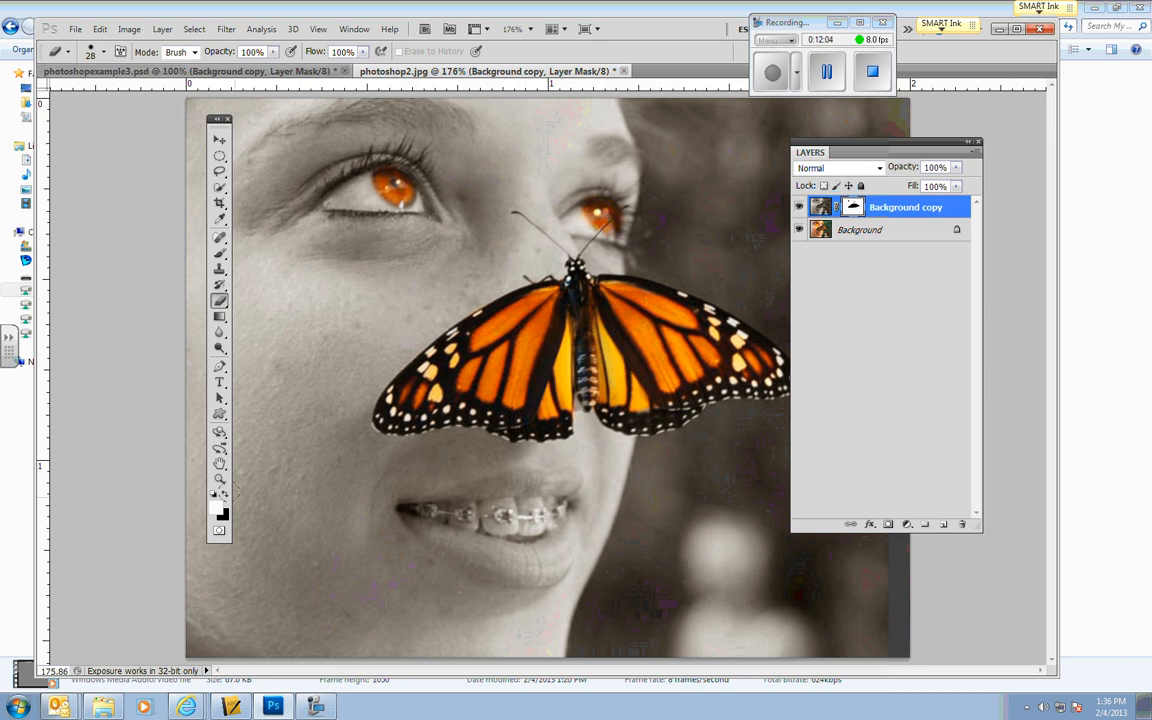
left_click(225, 494)
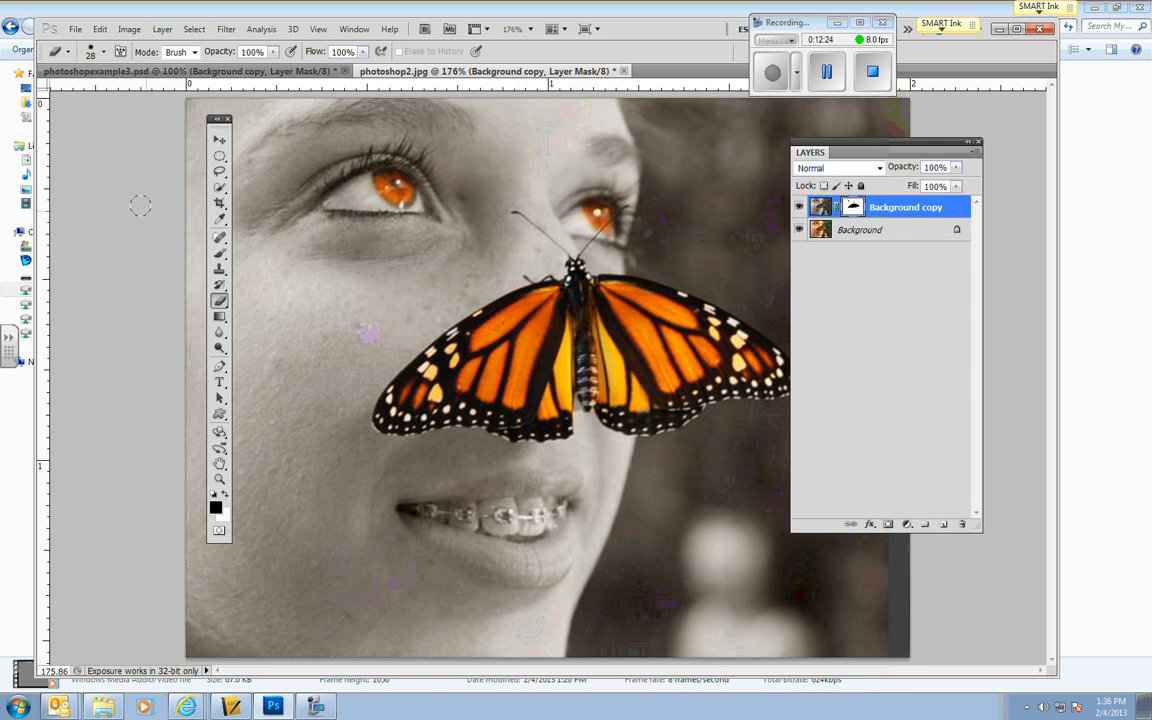
- Move the tool palette off the photo and save the image as photoshop2.psd in the H: drive's PHOTO folder with Maximize Compatibility on
left_click_drag(220, 120, 124, 170)
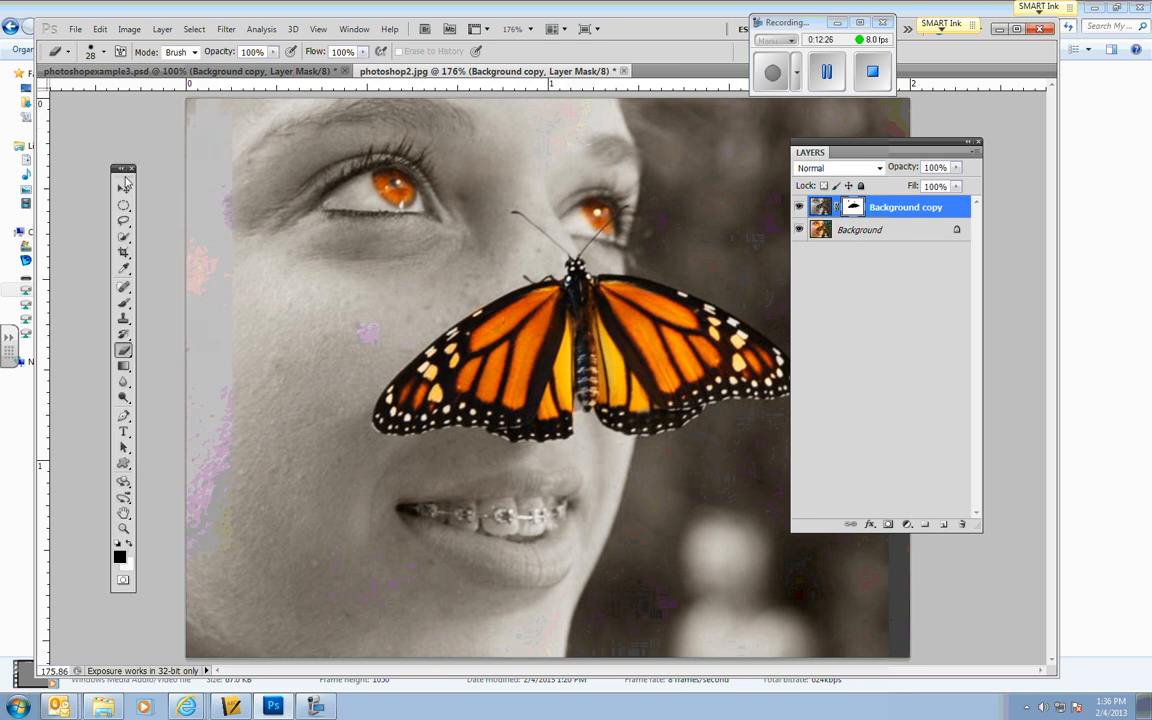
left_click(75, 29)
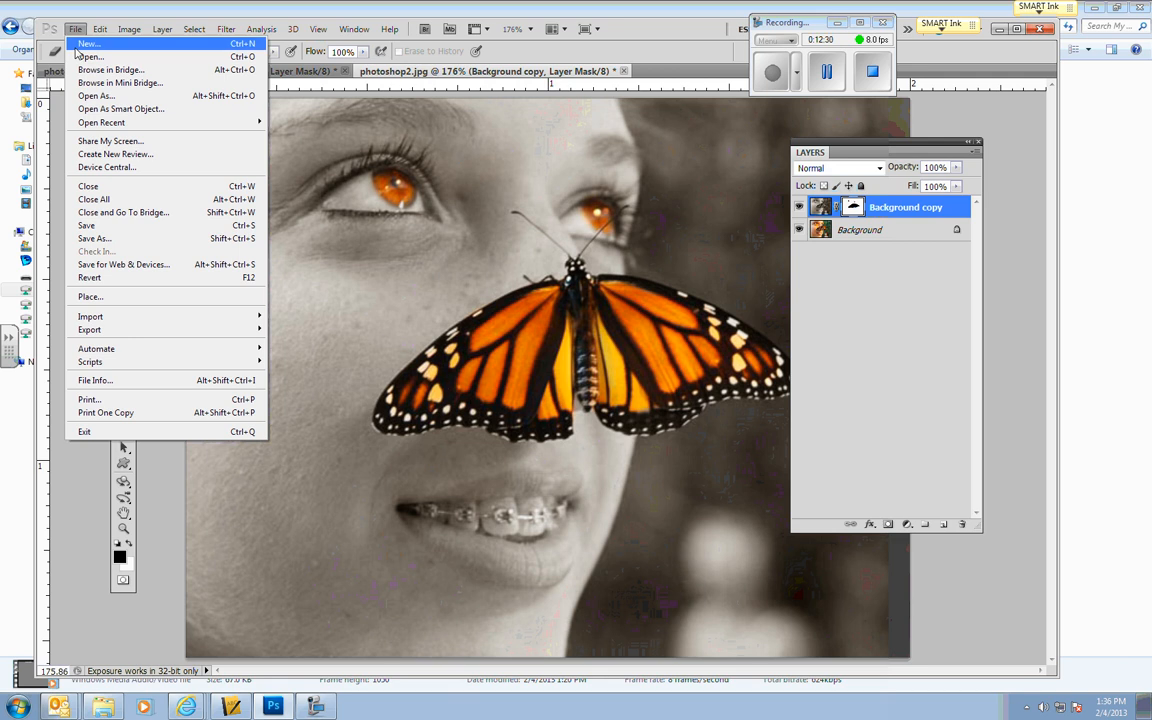
left_click(104, 240)
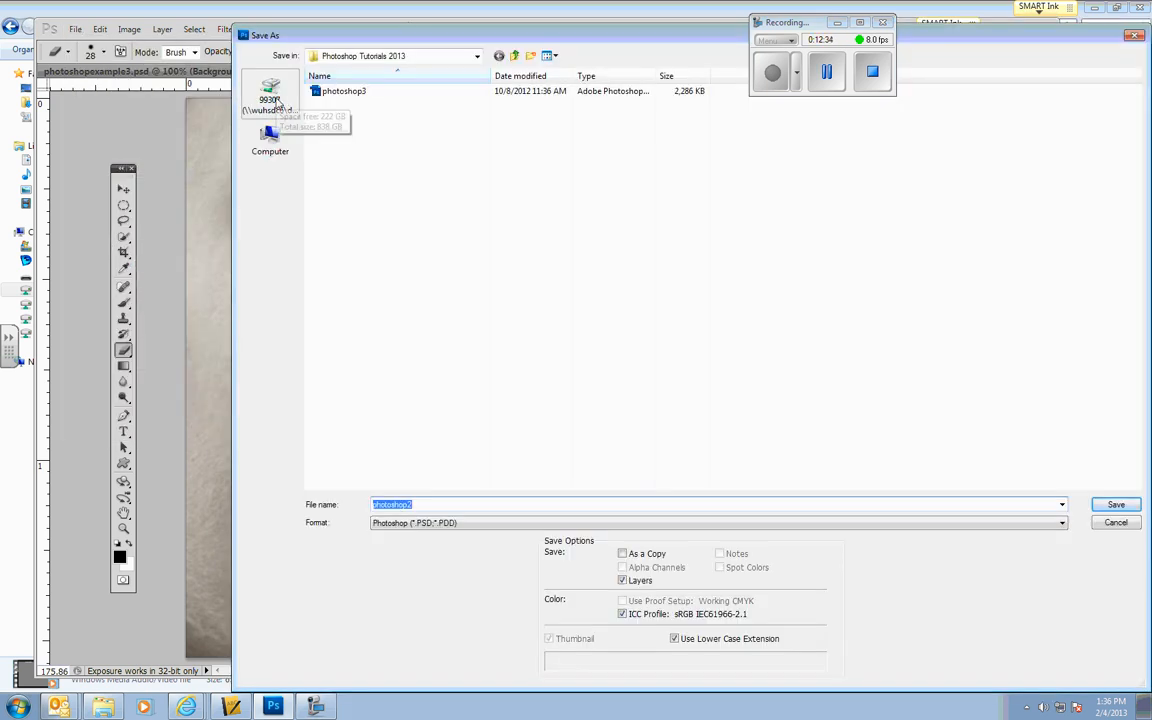
left_click(274, 101)
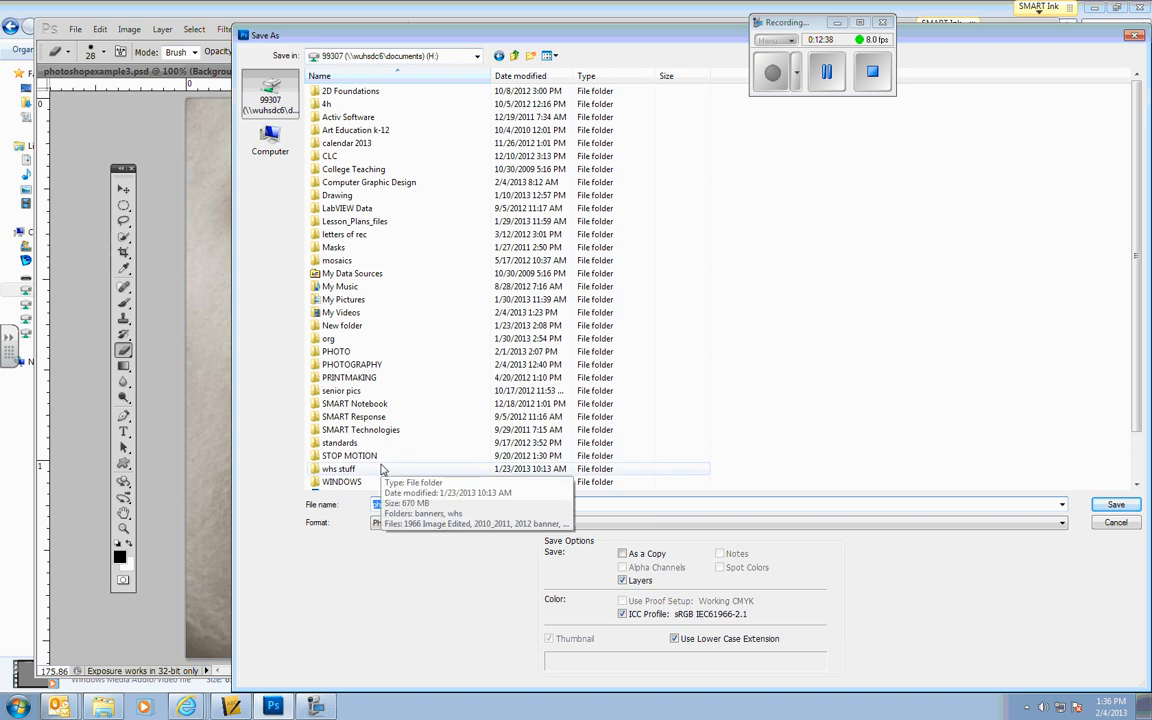
left_click(340, 352)
double_click(340, 352)
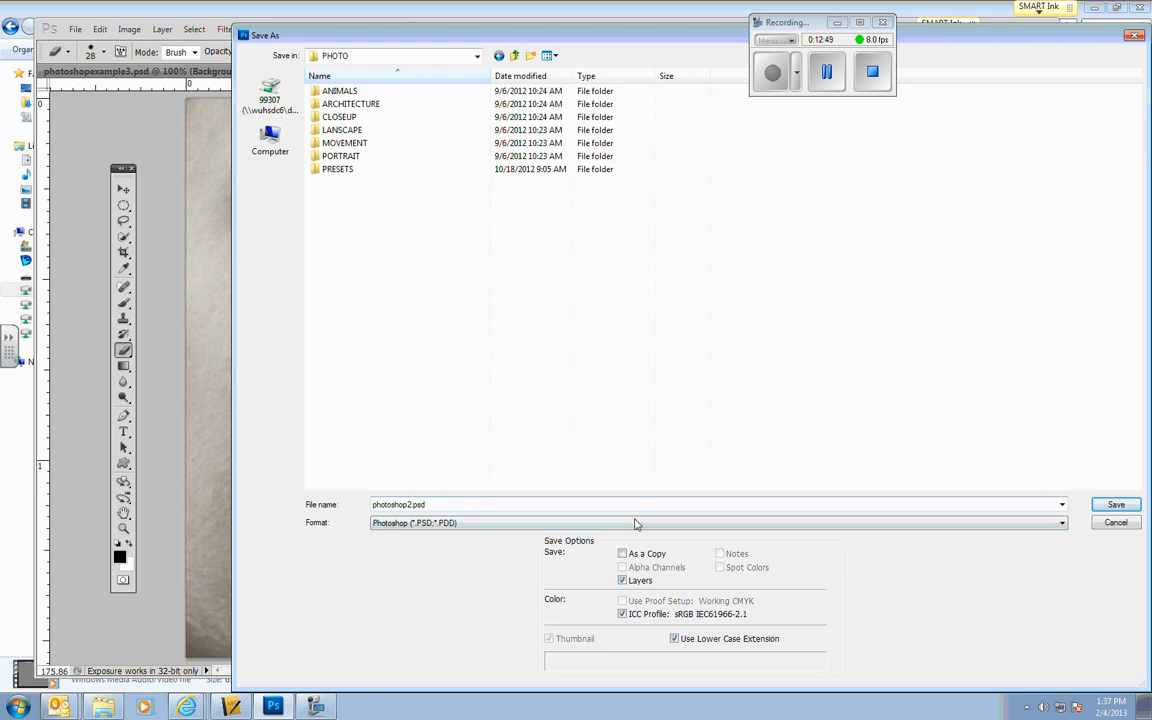
left_click(1112, 506)
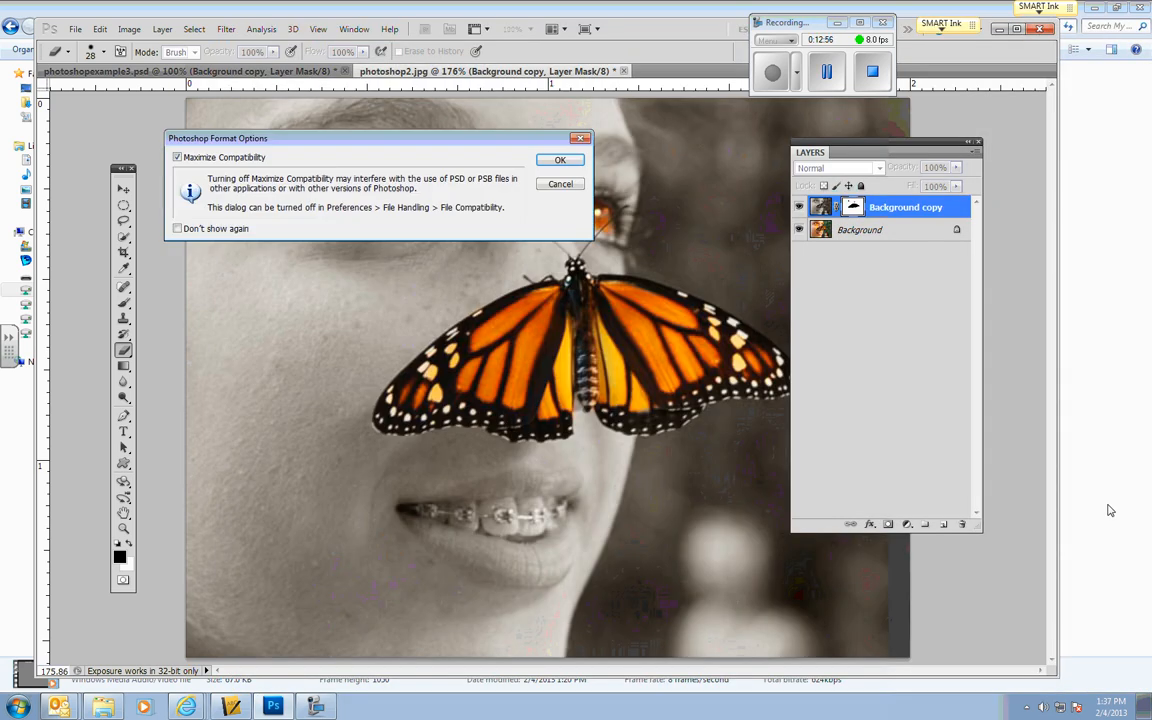
left_click(568, 160)
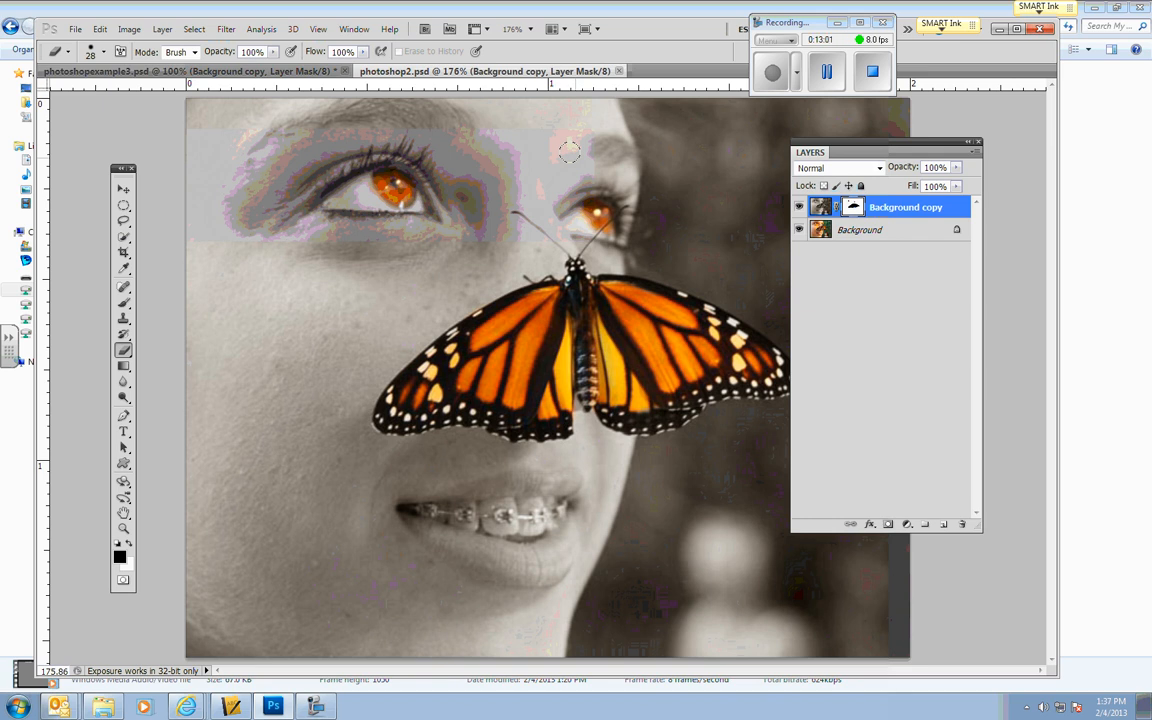
- Switch to Windows Explorer, open the PHOTO folder on the H: drive, and reduce the maximized window to a smaller size
left_click(118, 679)
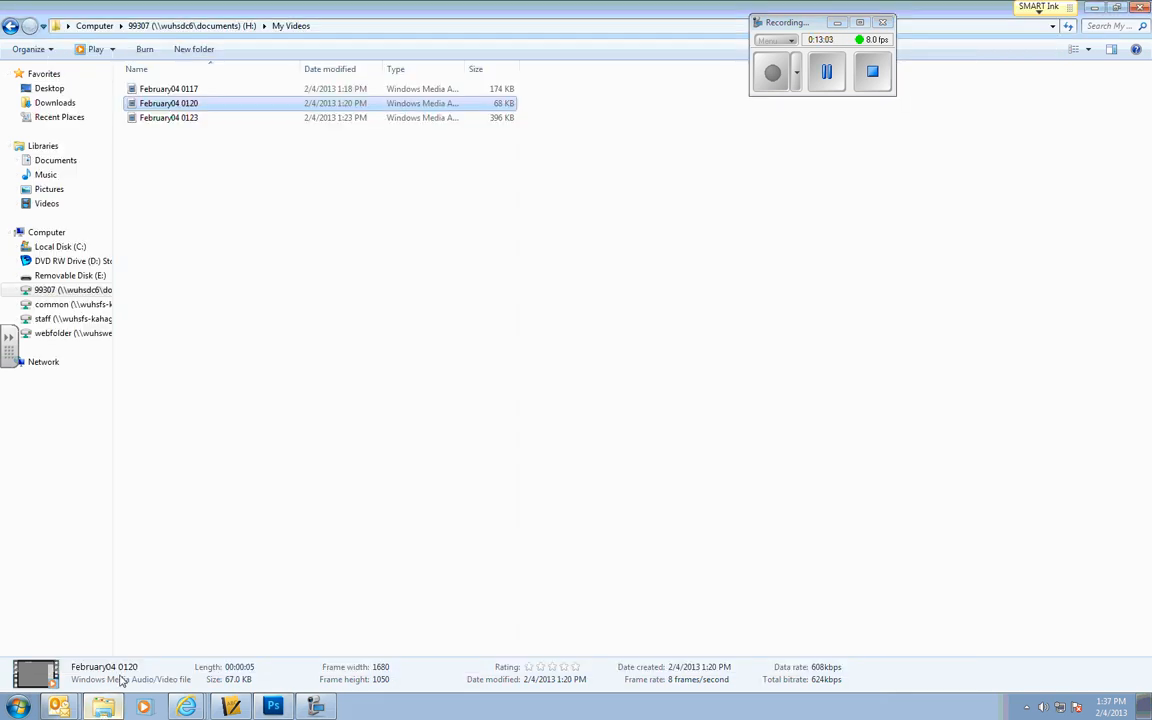
left_click(50, 305)
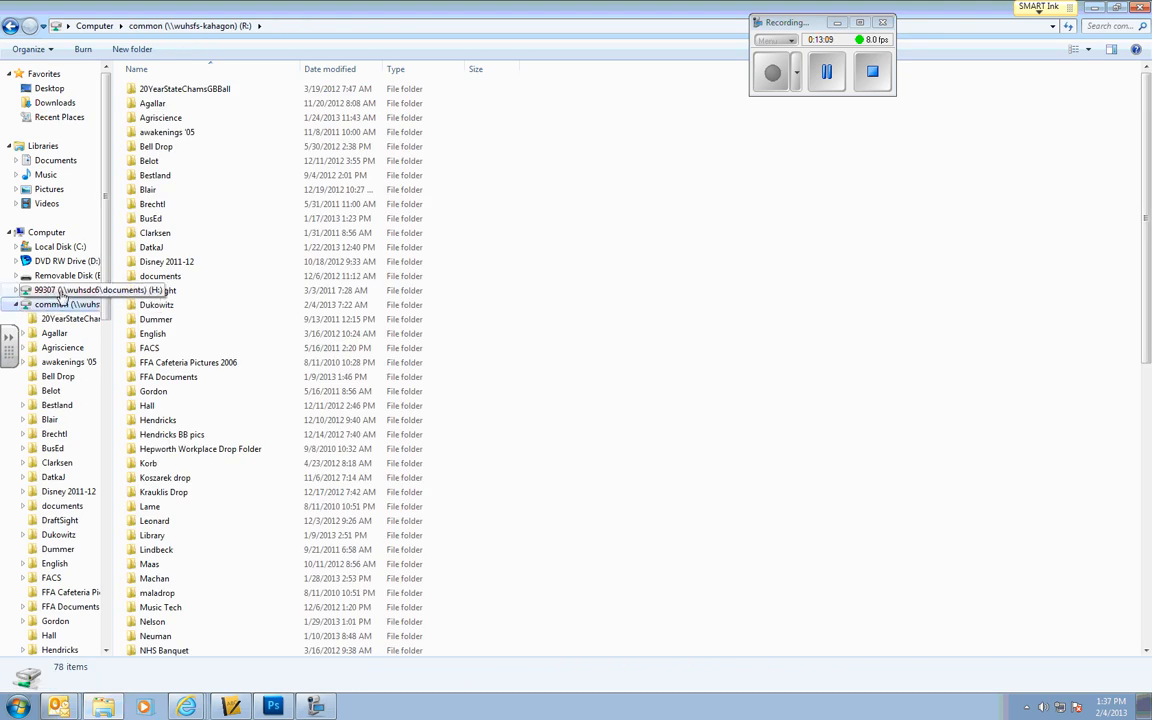
left_click(62, 291)
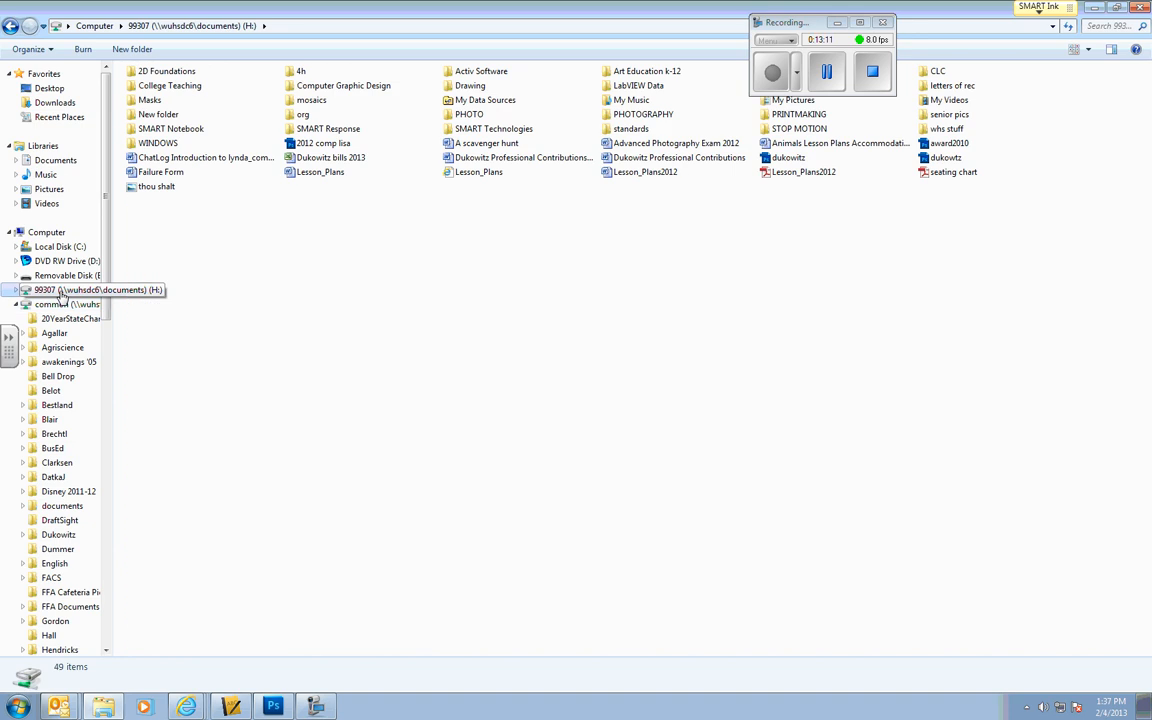
double_click(470, 115)
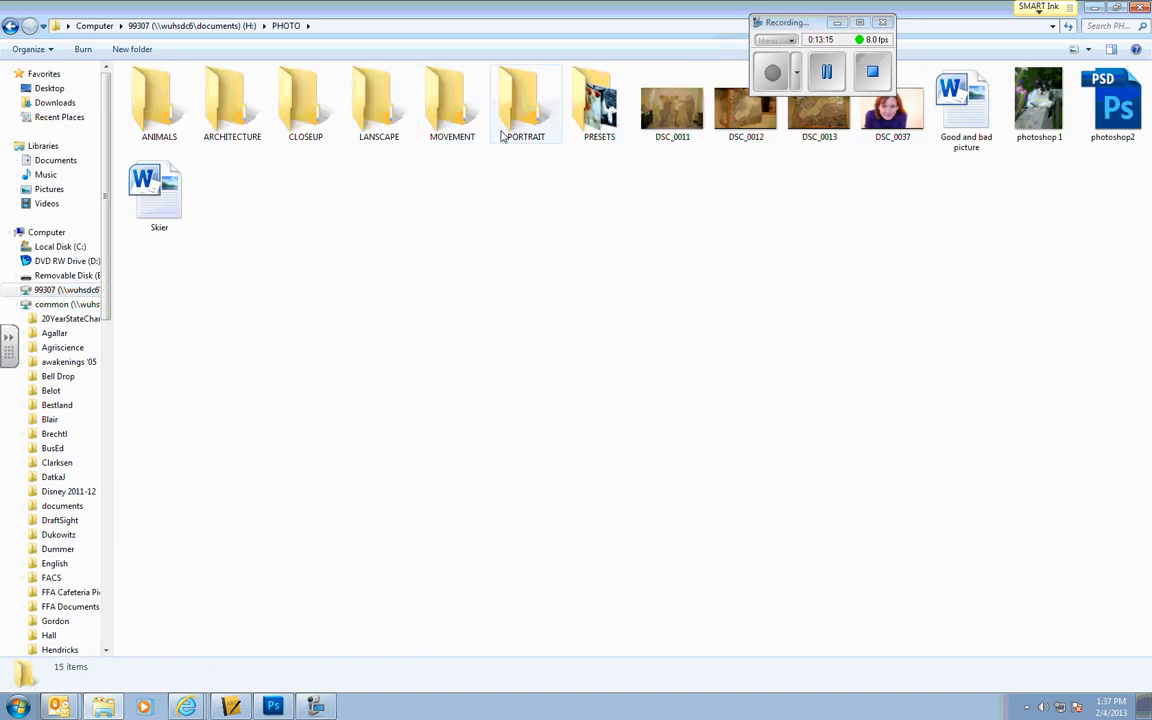
left_click(1117, 7)
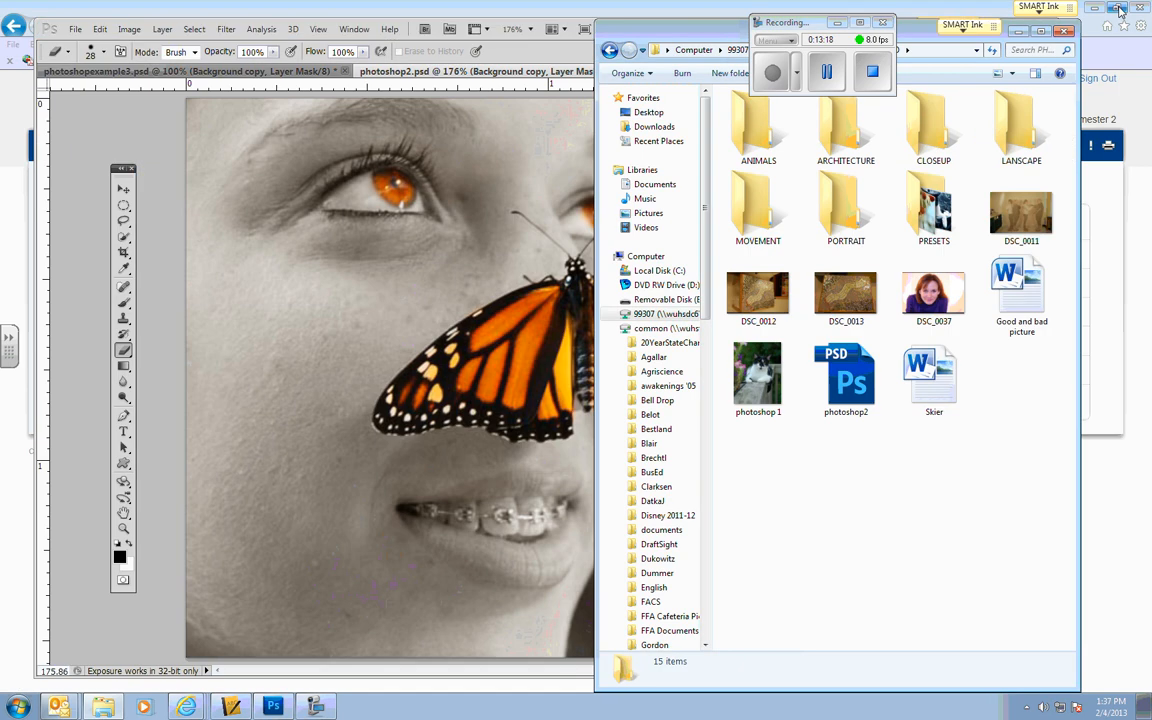
- Open a second Explorer window from Computer and go to the teacher's folder on the common drive
left_click(14, 712)
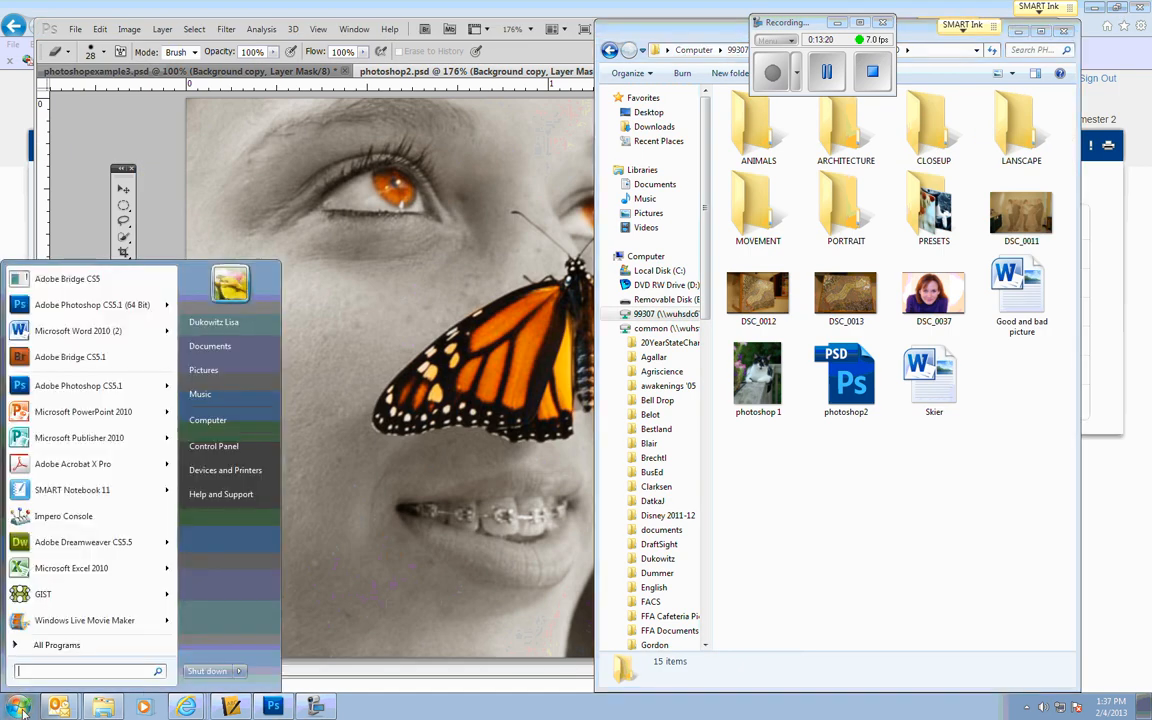
left_click(233, 422)
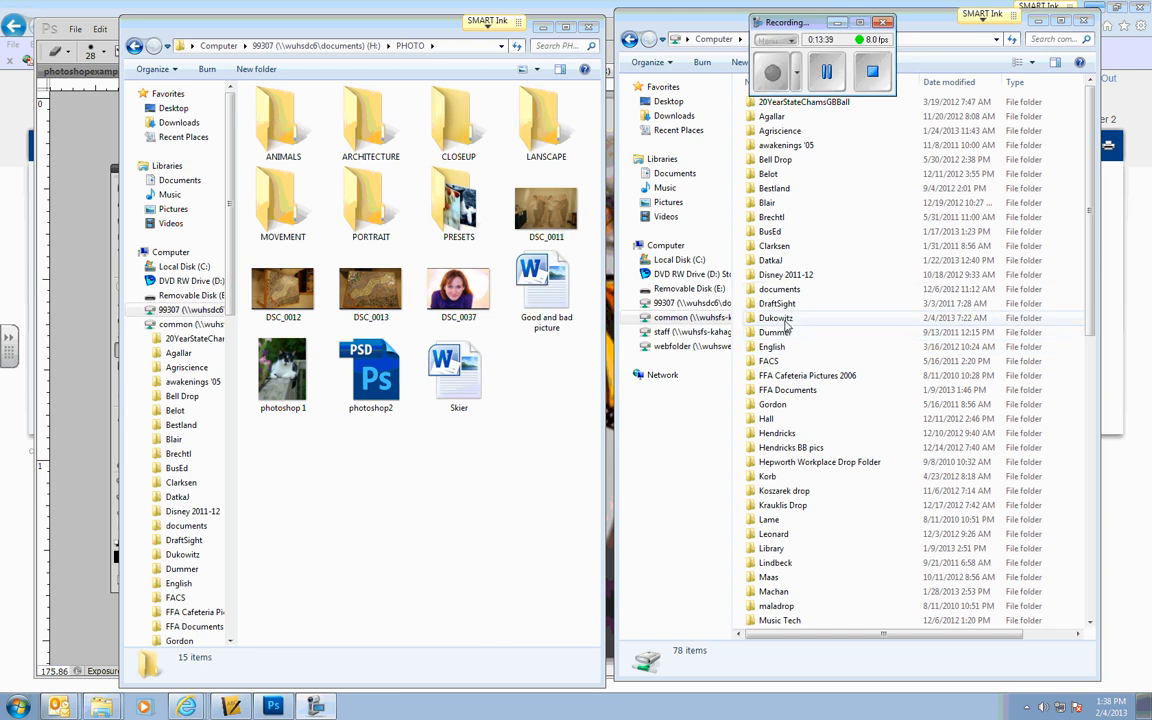
left_click(779, 319)
double_click(785, 322)
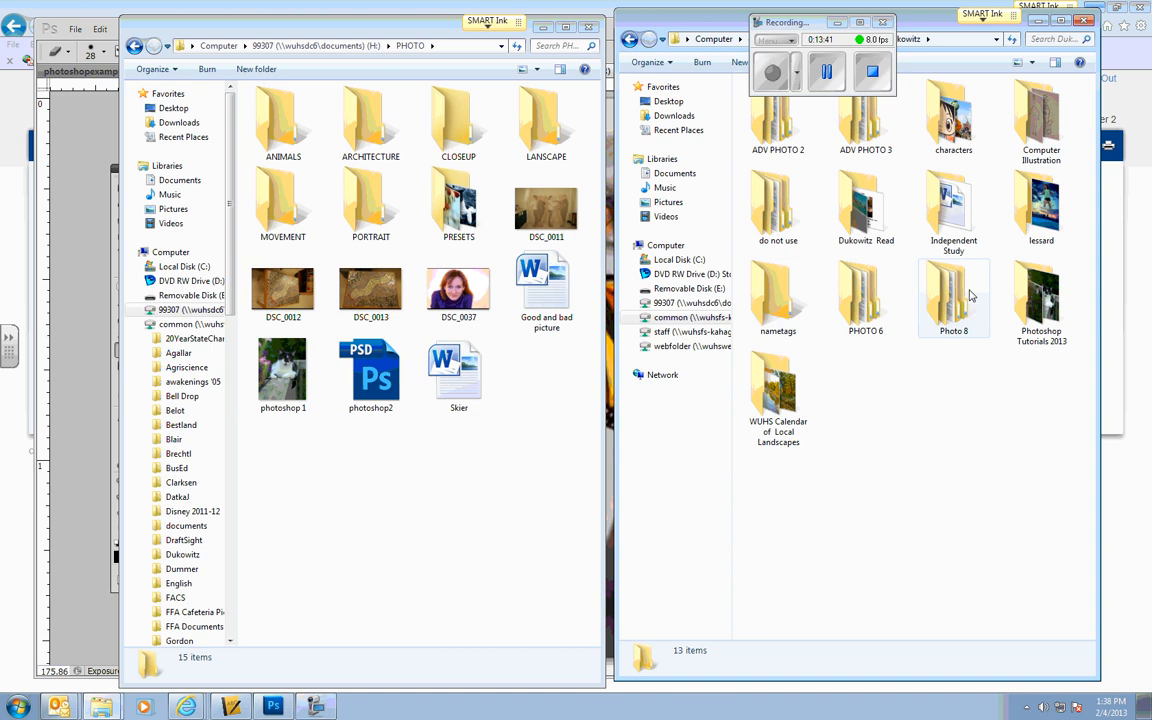
- Open the first student's folder inside Photo 8 and copy the photoshop2 PSD file from the PHOTO folder into it
left_click(958, 298)
double_click(960, 300)
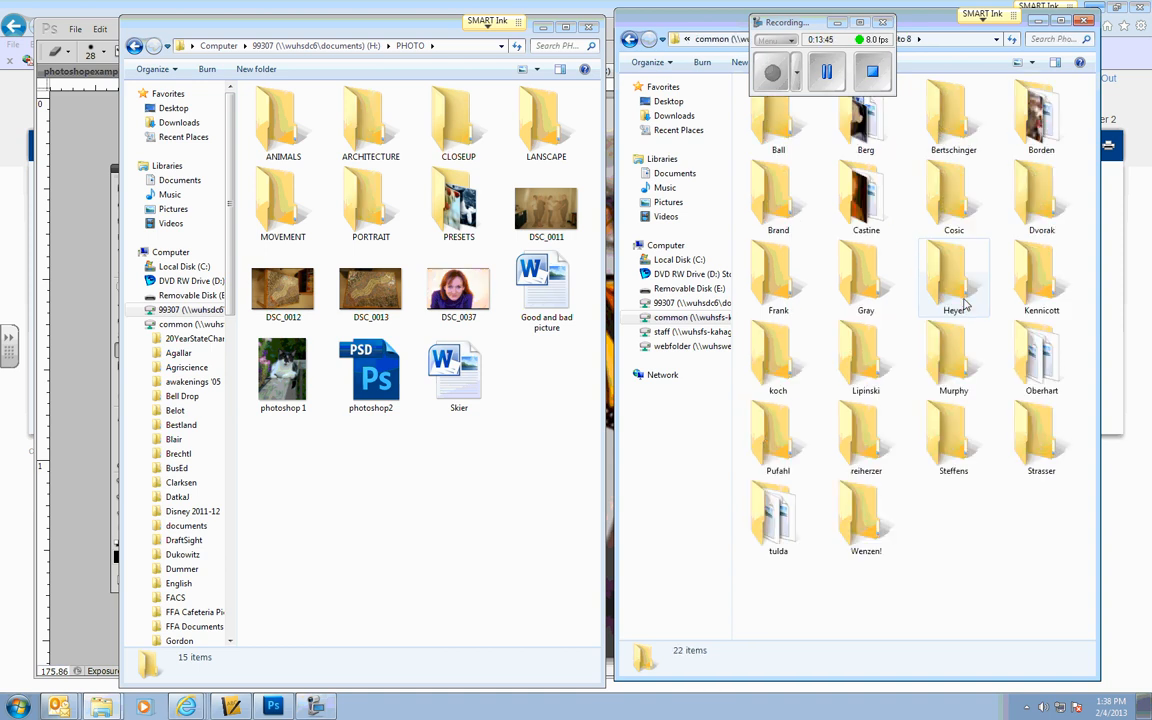
double_click(778, 122)
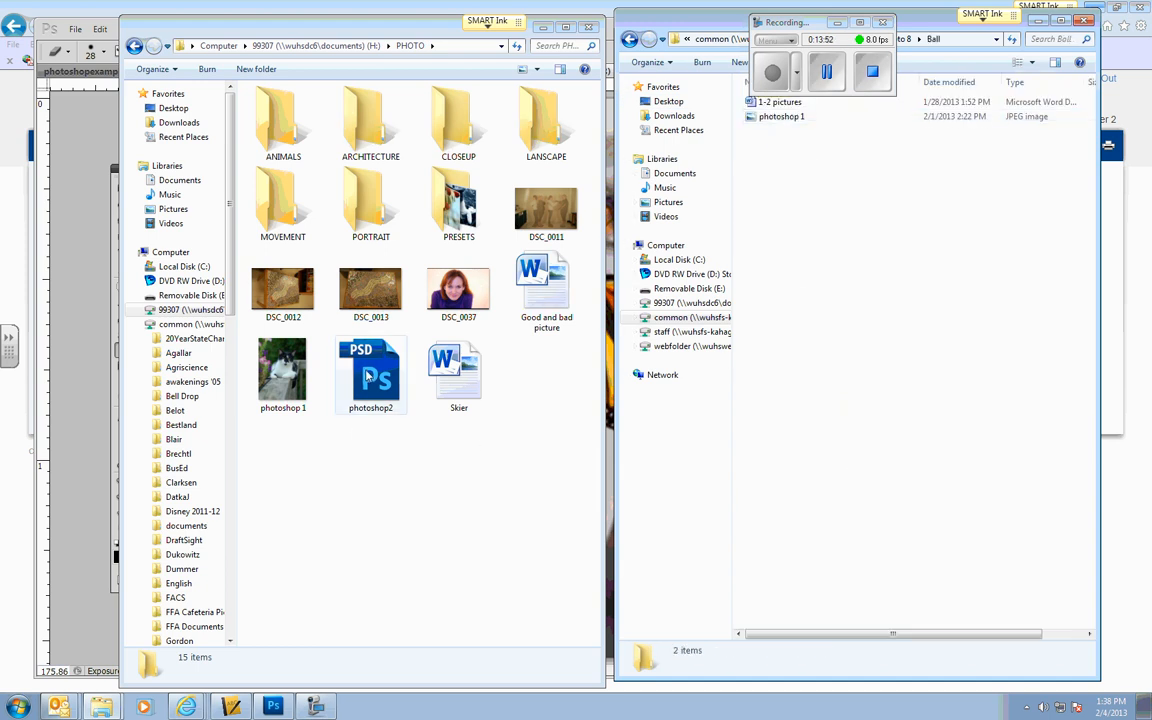
left_click_drag(333, 336, 760, 240)
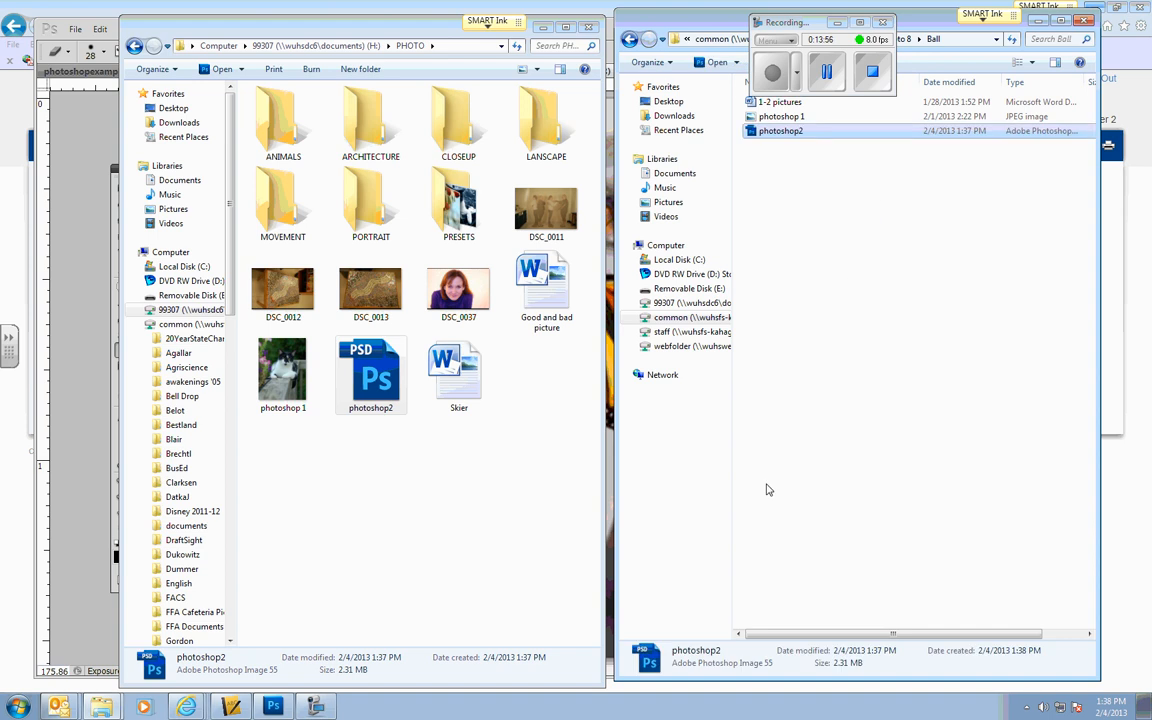